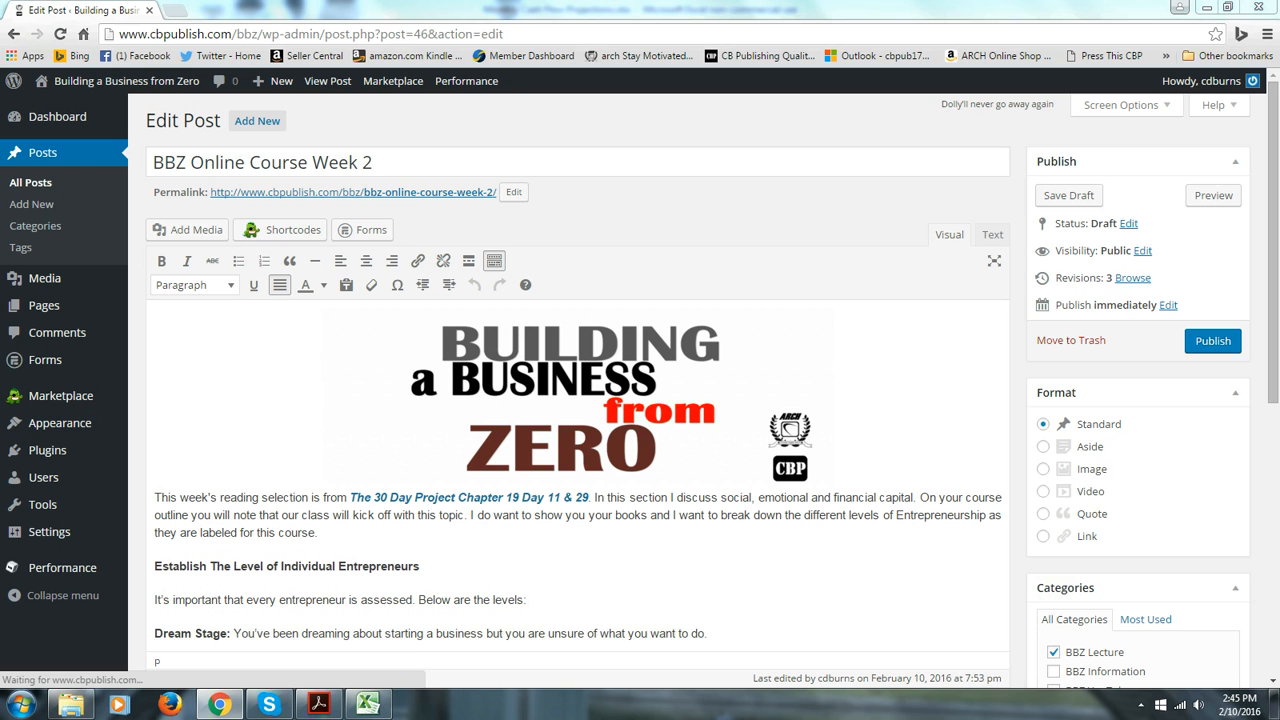
- Switch to the Monthly Cash Flow Projections workbook in Excel and zoom out to 87% to view the rows down to Cash Remaining
left_click(368, 705)
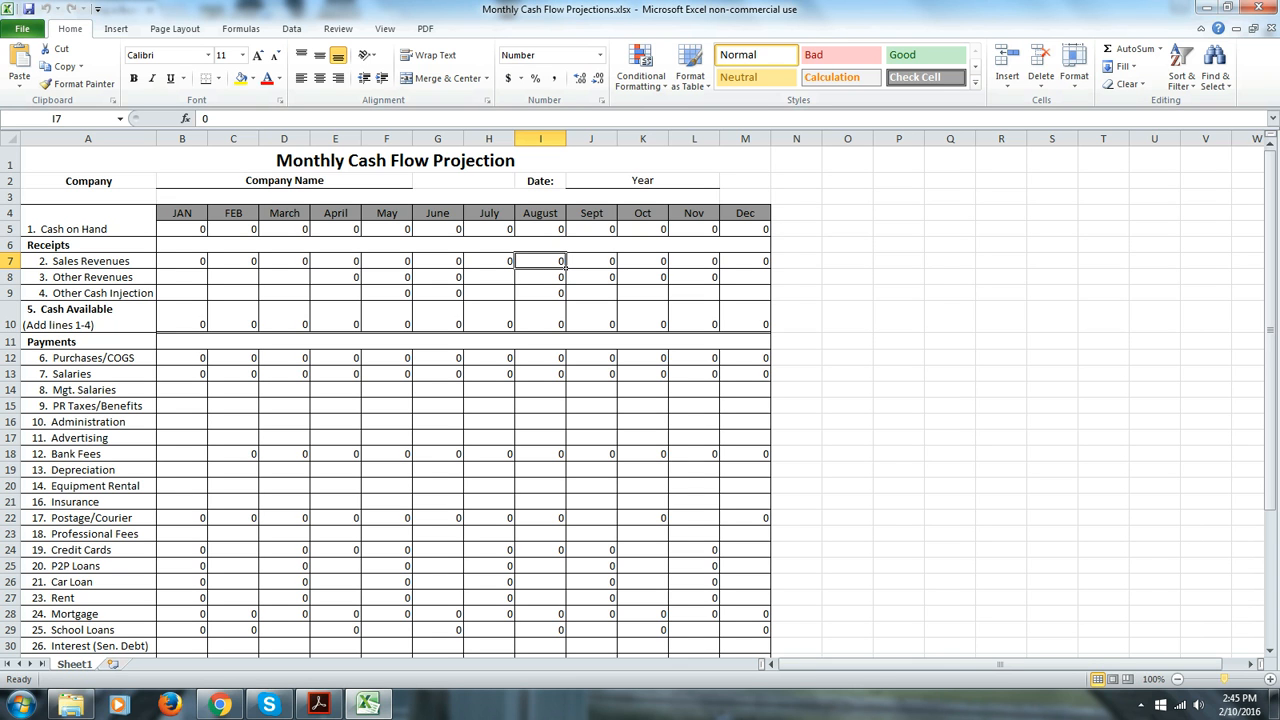
left_click_drag(1223, 680, 1219, 680)
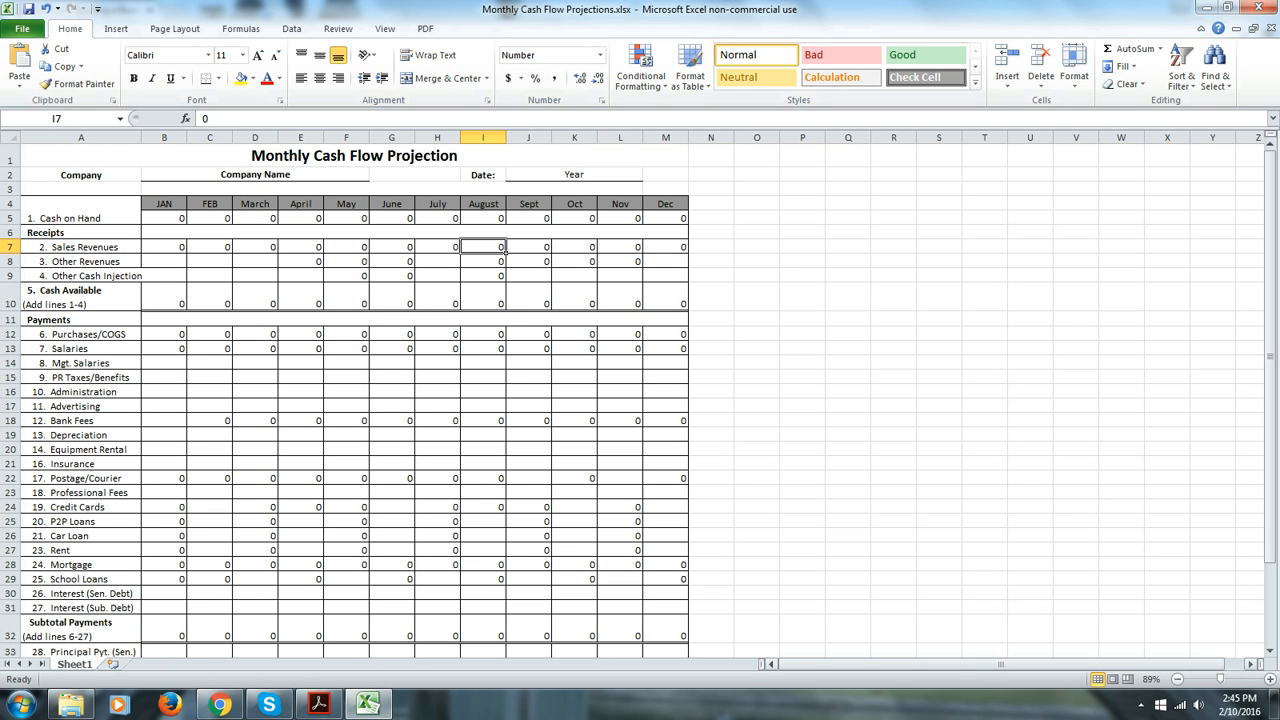
left_click_drag(1270, 501, 1270, 503)
left_click_drag(1270, 453, 1270, 454)
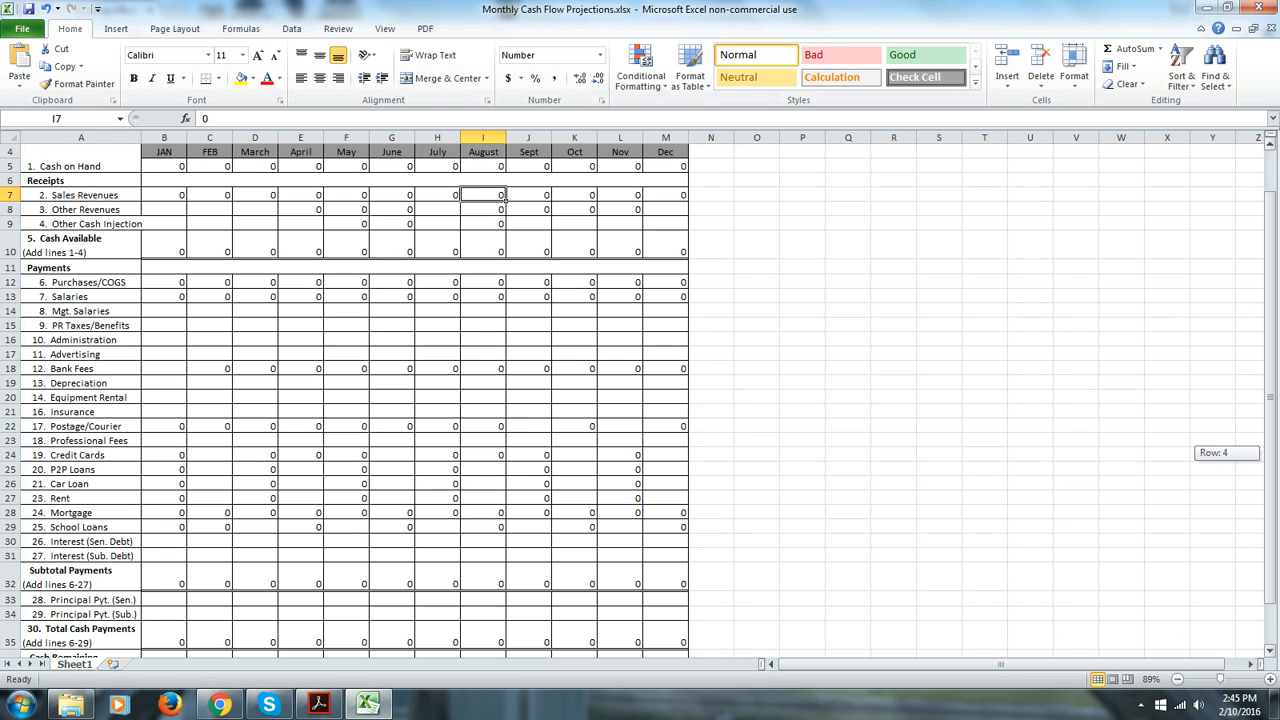
left_click_drag(1270, 453, 1270, 453)
left_click_drag(1220, 679, 1218, 679)
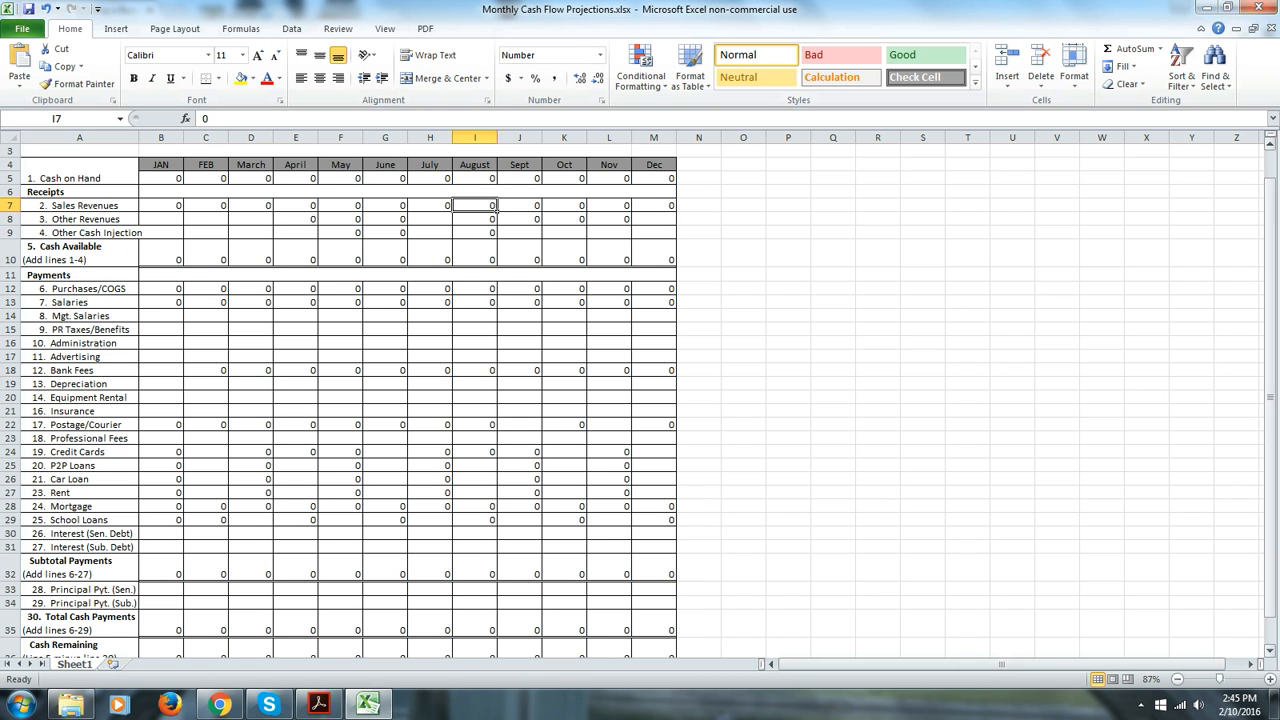
left_click_drag(1270, 378, 1270, 384)
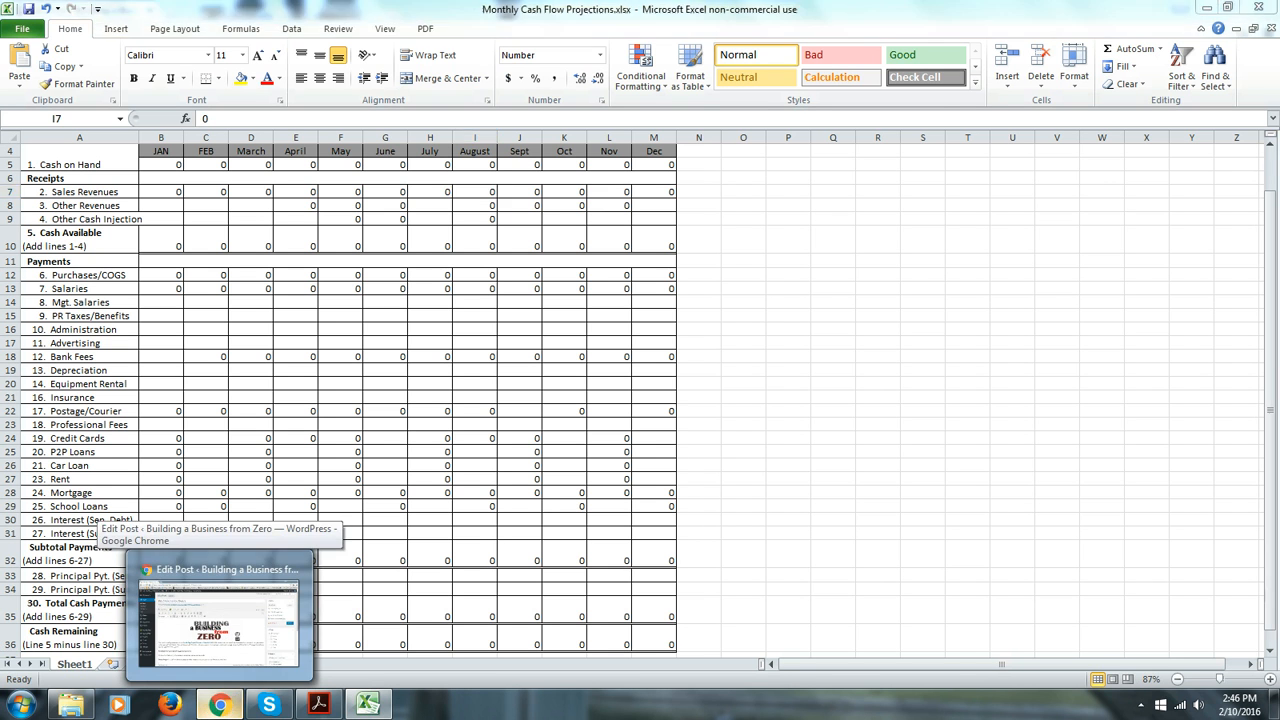
- Switch to Chrome and open ebay.com in a new tab
left_click(240, 600)
left_click(175, 10)
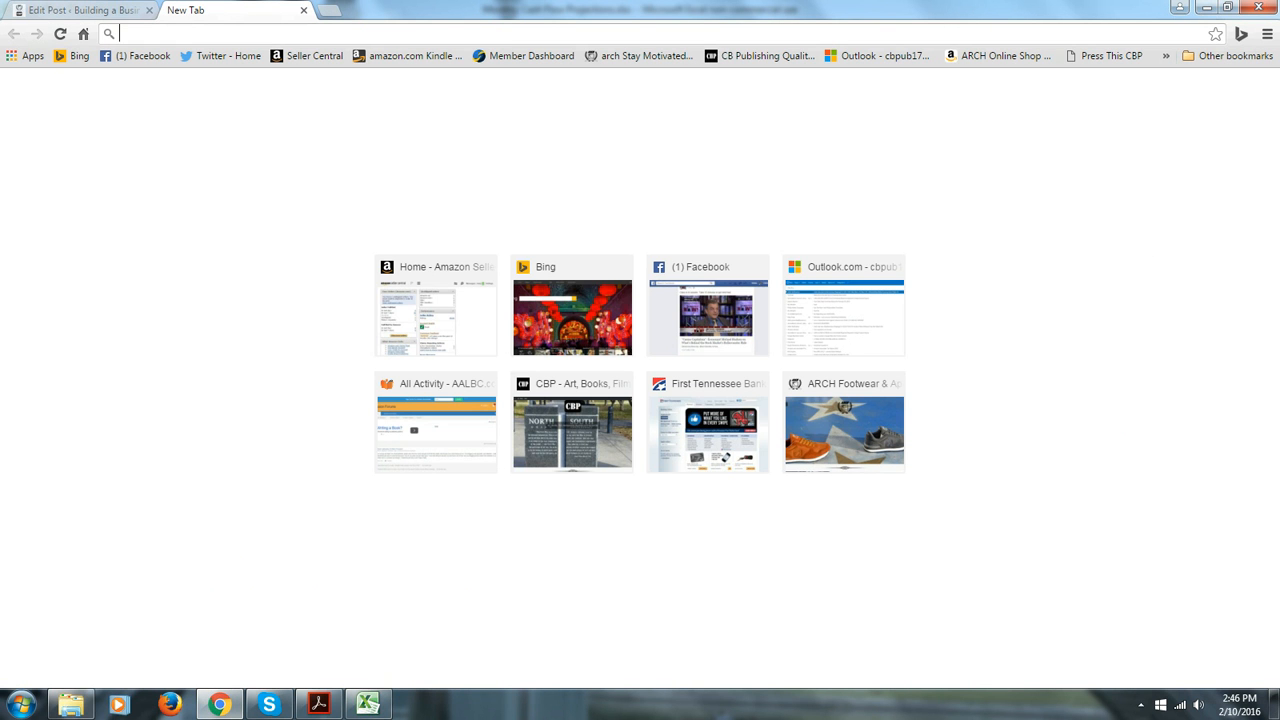
type("ebay.")
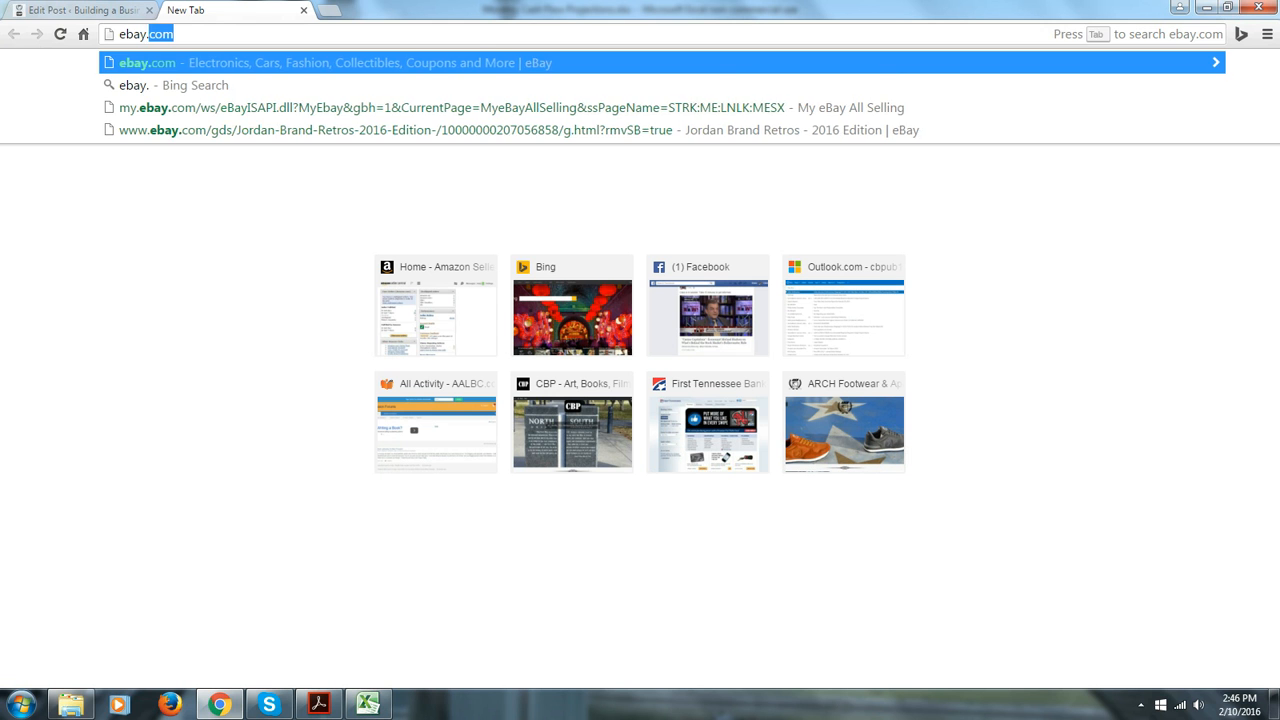
type("com")
key("Return")
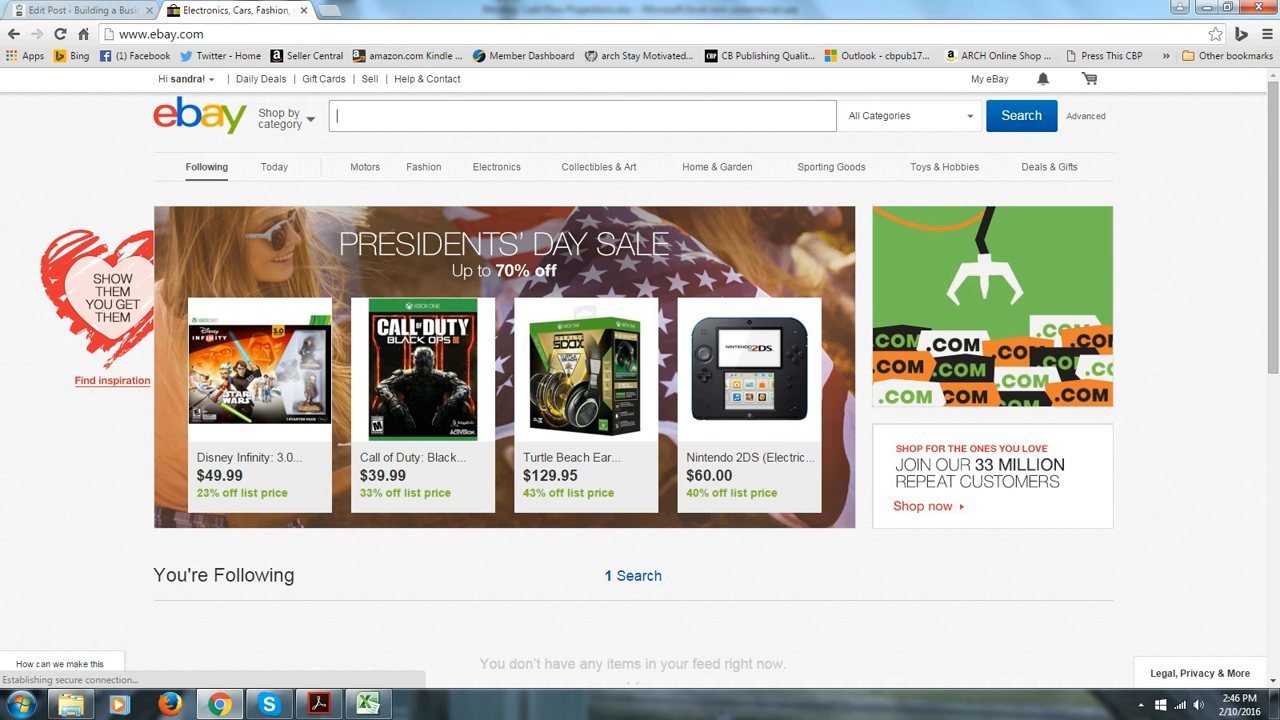
- Search eBay for "Calvin Klein totes"
type("Calvin Kel")
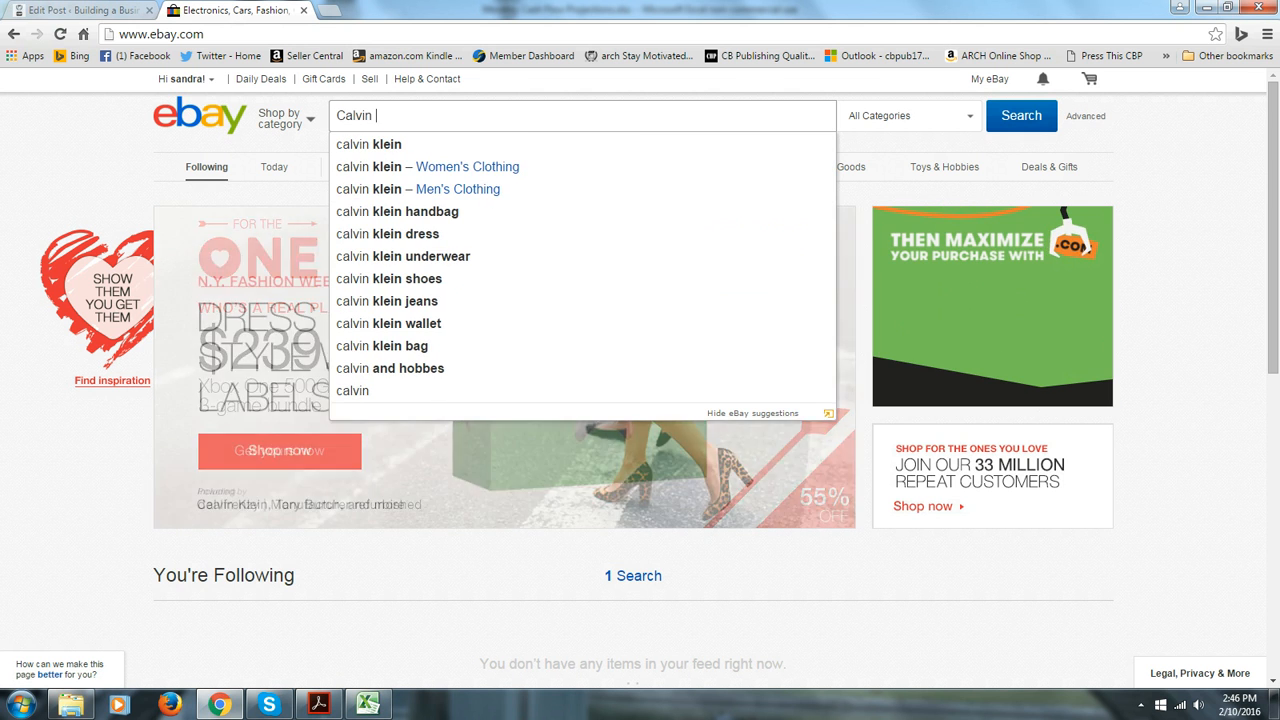
key("BackSpace")
key("BackSpace")
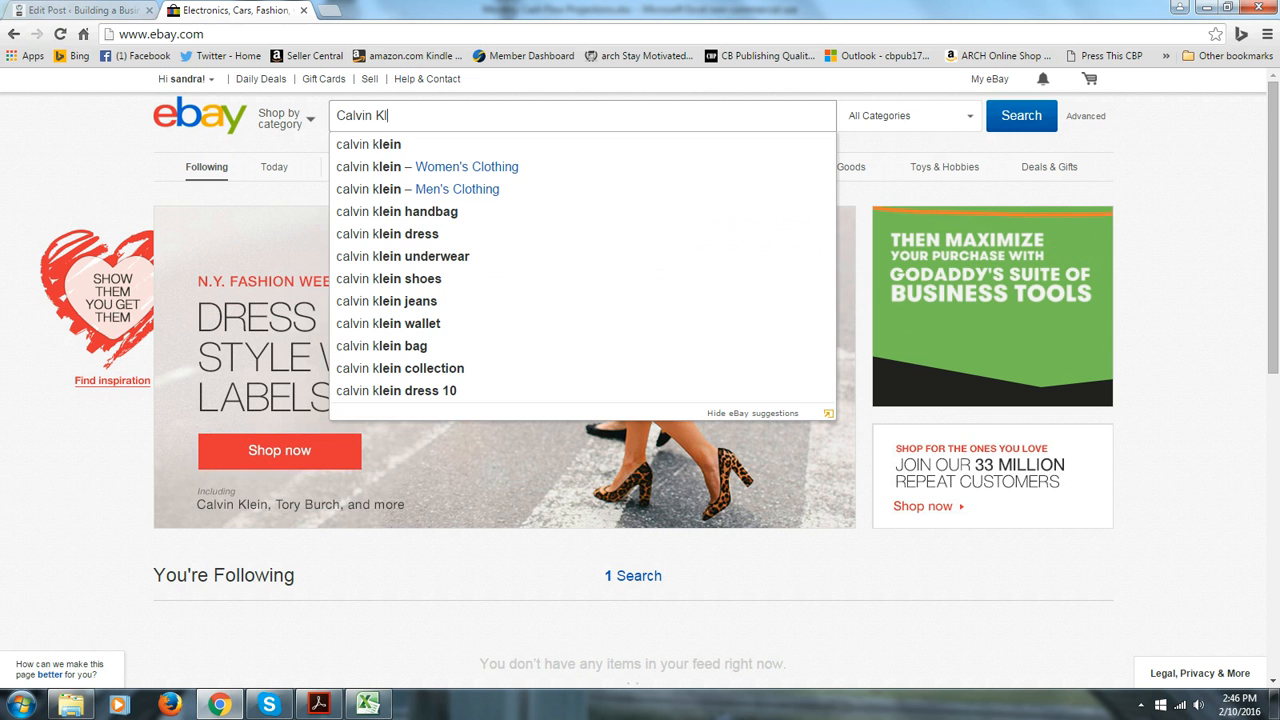
type("lein totes")
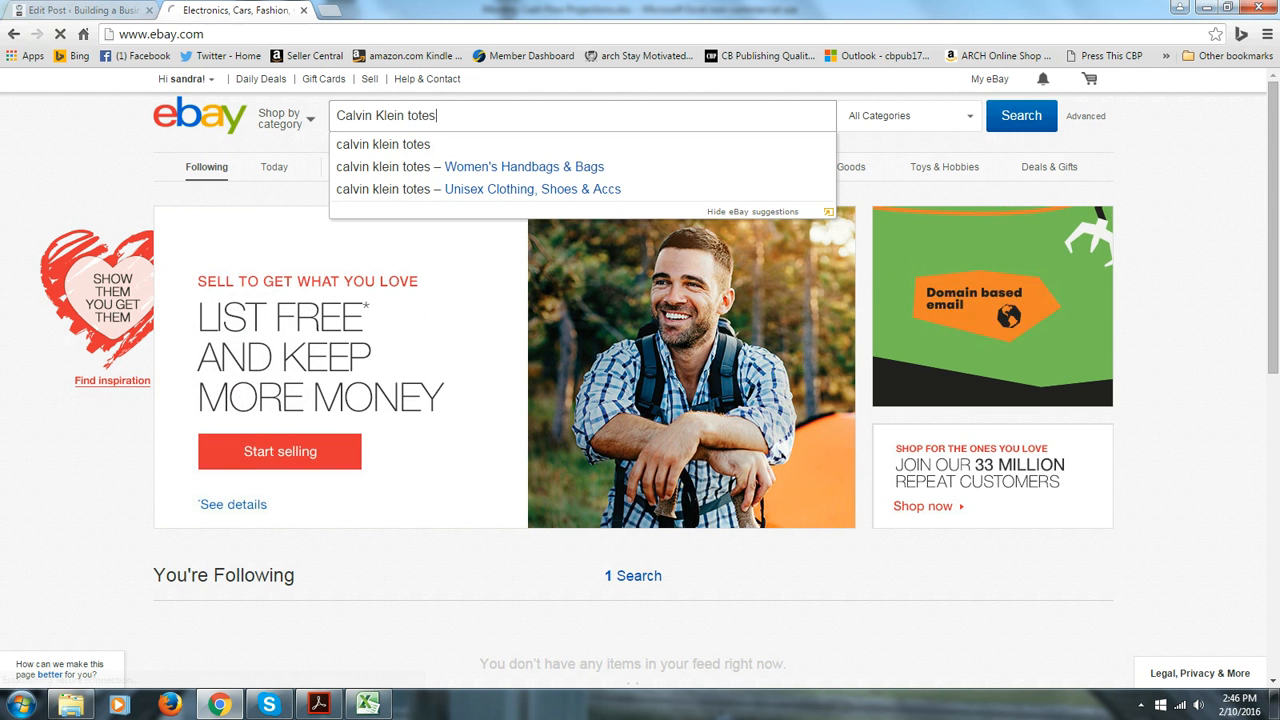
key("Return")
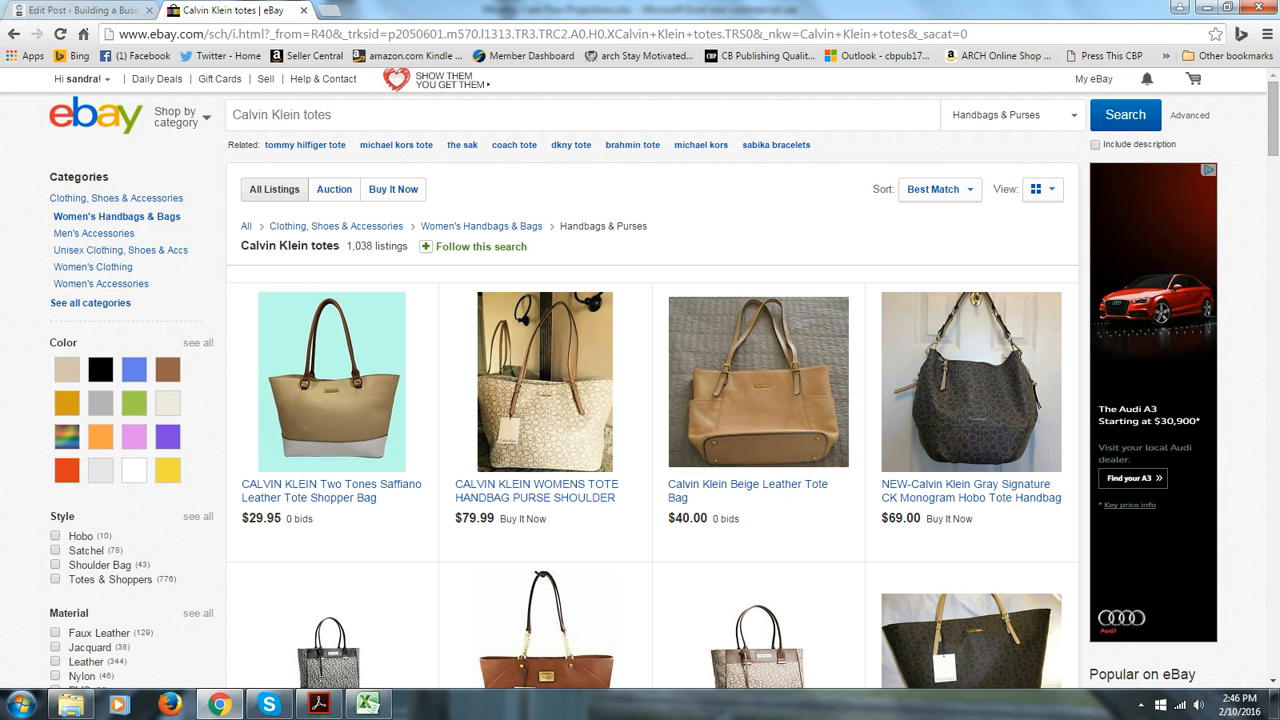
- Browse the Calvin Klein tote results and limit them to sold listings
scroll(760, 230, "down", 2)
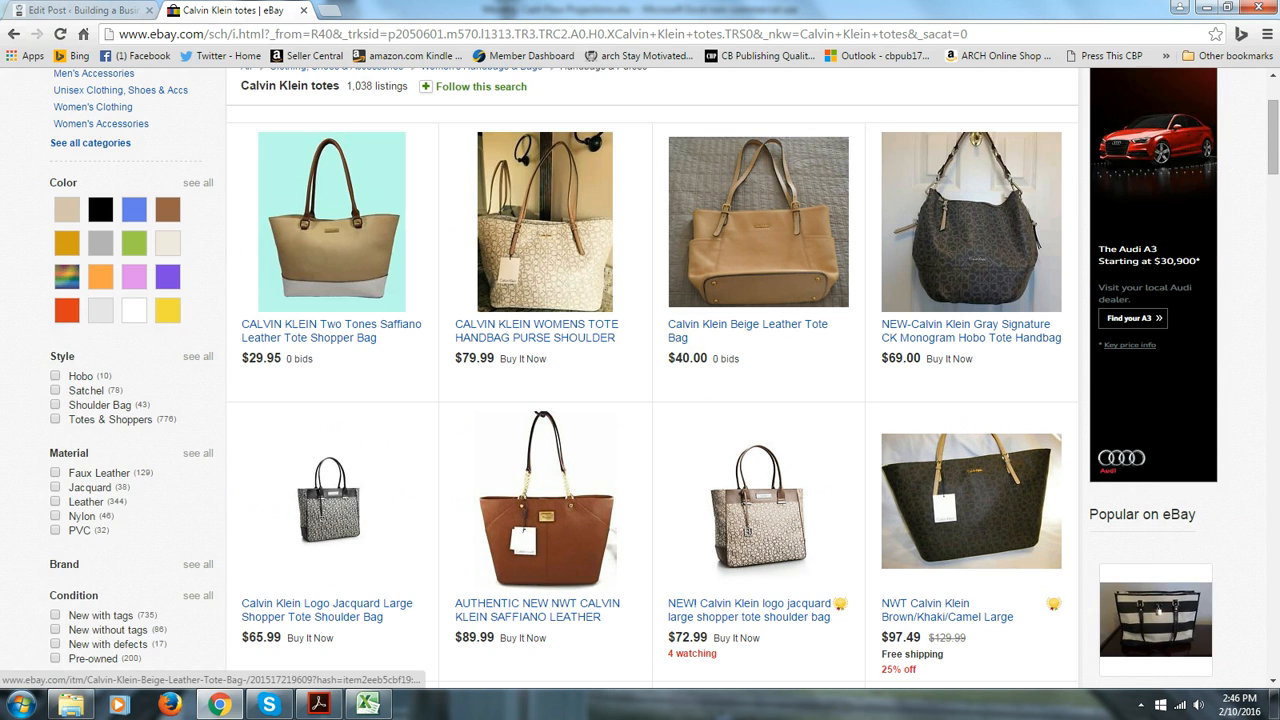
scroll(760, 230, "down", 6)
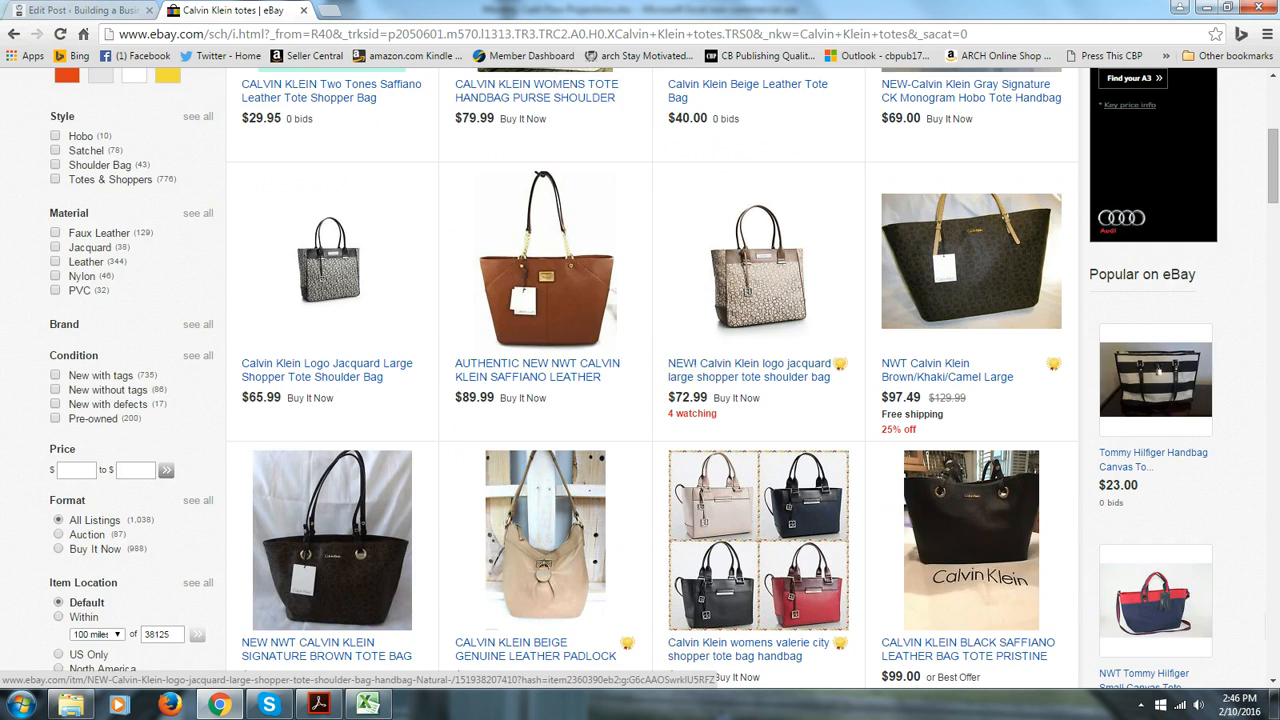
scroll(760, 300, "down", 1)
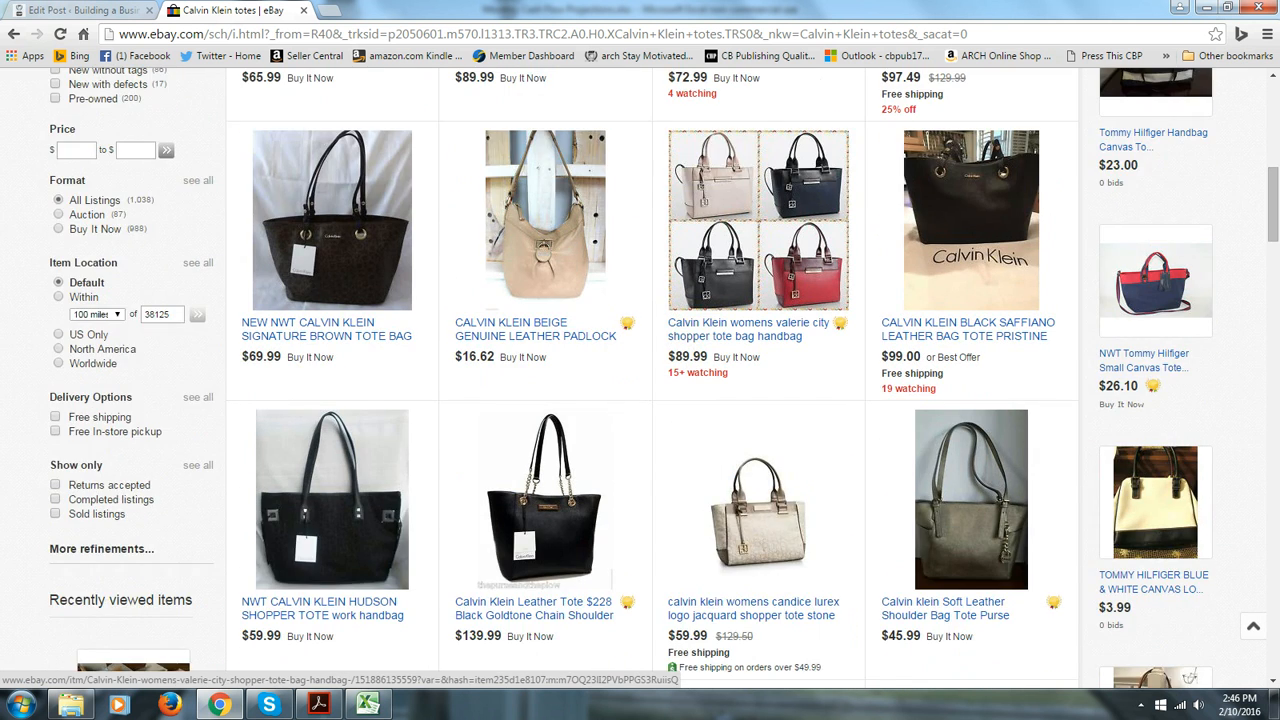
scroll(760, 300, "up", 5)
scroll(760, 300, "down", 4)
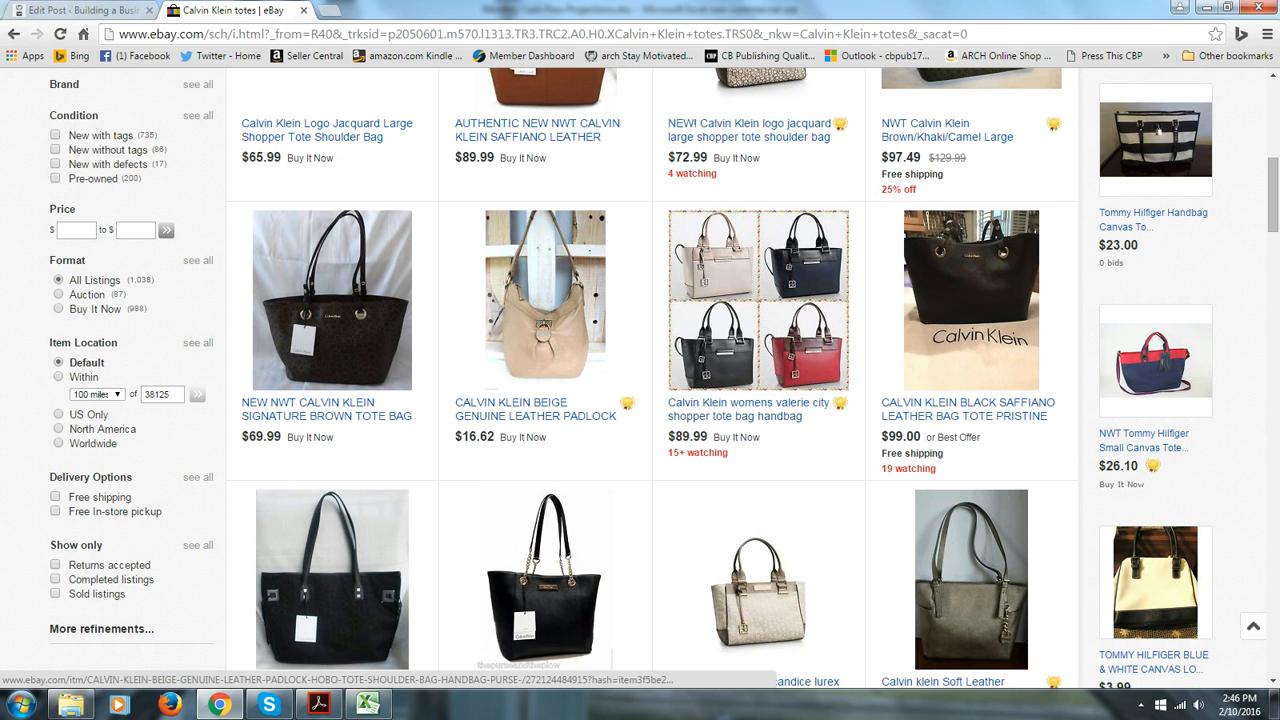
left_click(96, 594)
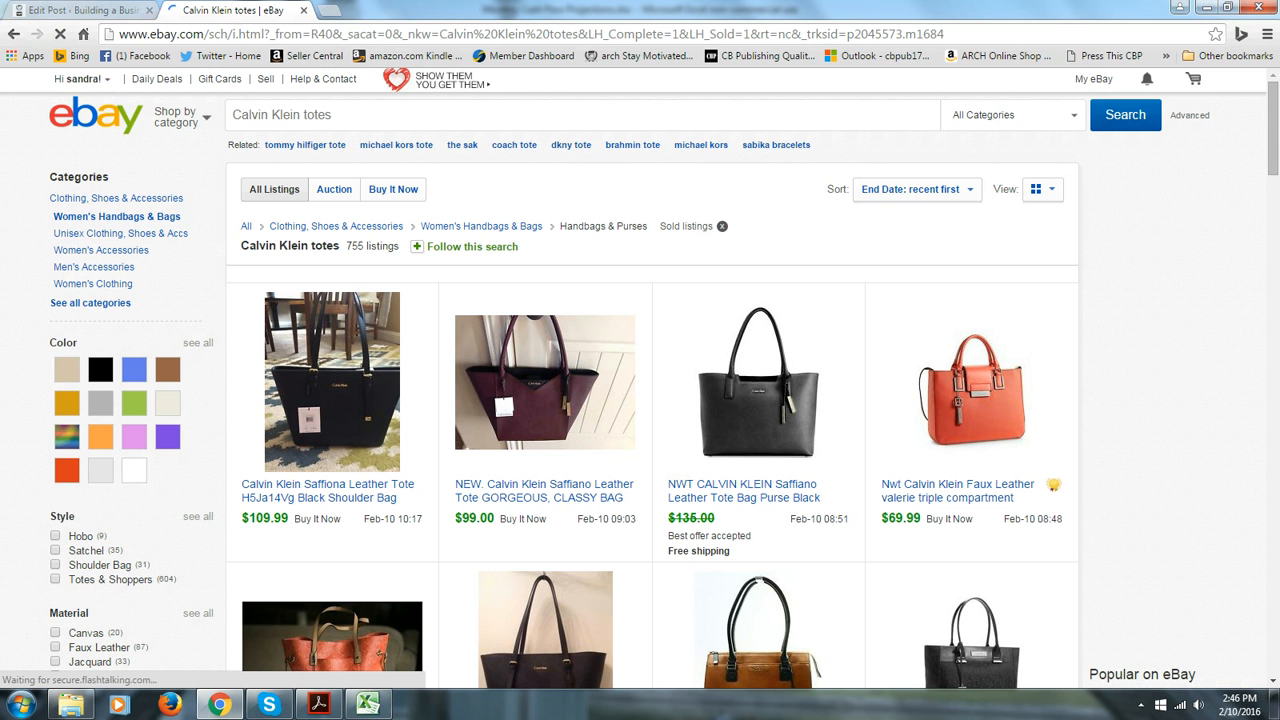
- Review the selling prices and sale dates of the sold Calvin Klein totes
scroll(652, 380, "down", 5)
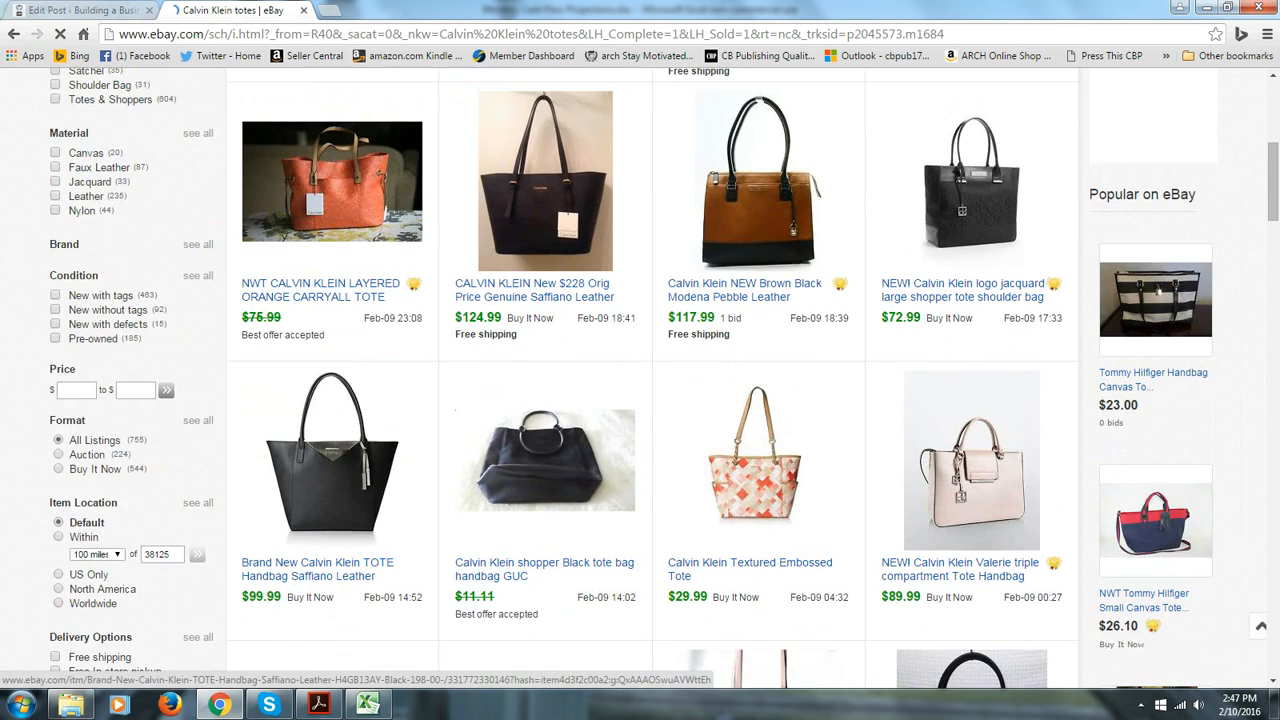
scroll(652, 380, "down", 3)
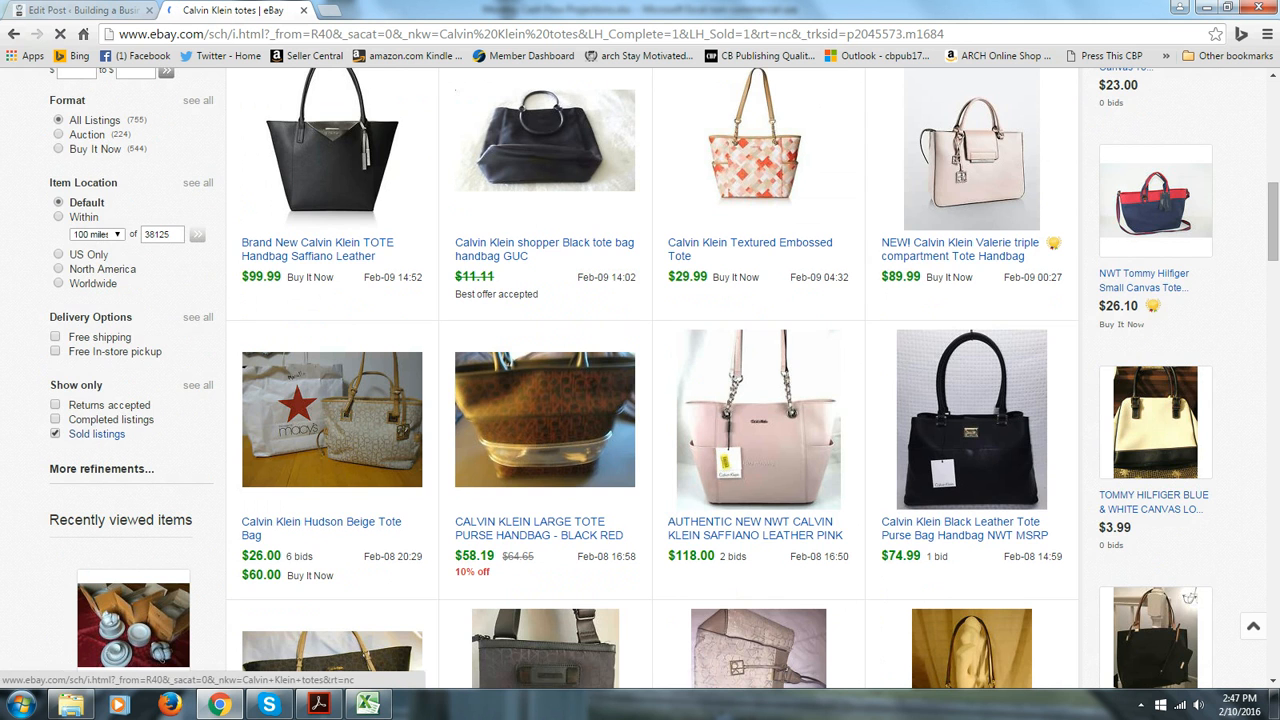
scroll(652, 380, "up", 6)
scroll(652, 380, "up", 1)
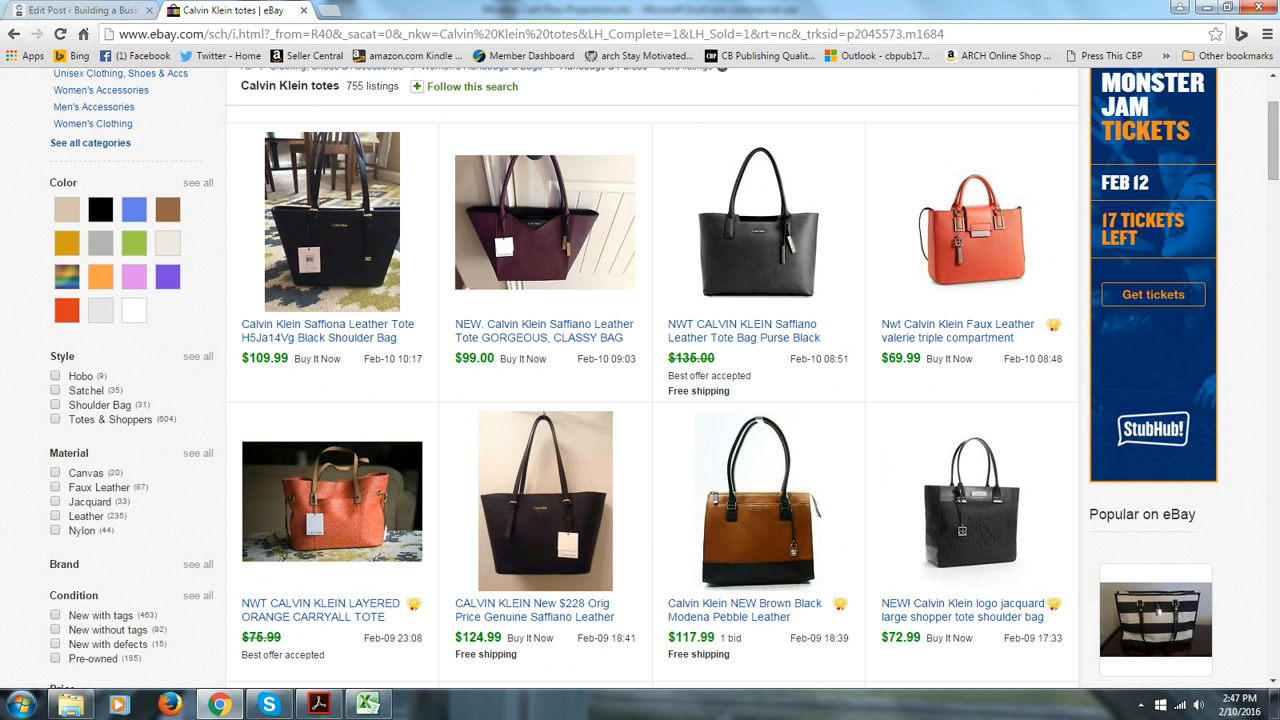
scroll(965, 360, "down", 2)
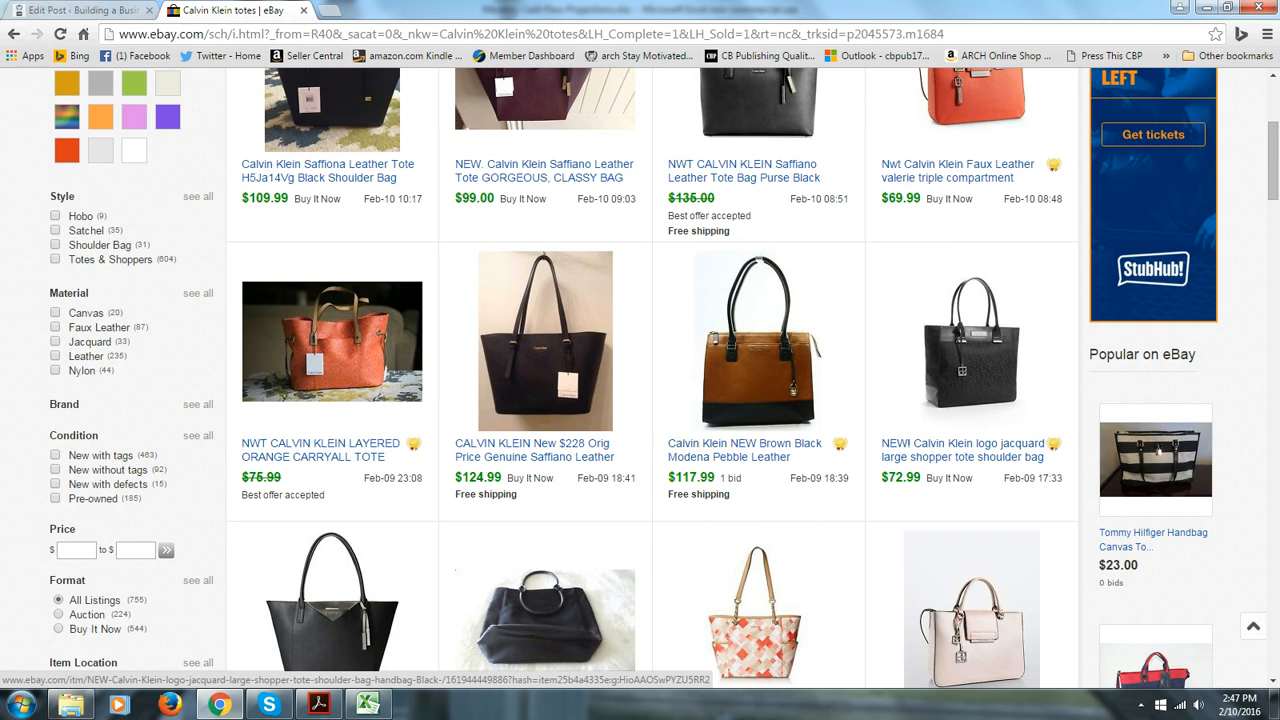
scroll(960, 430, "up", 3)
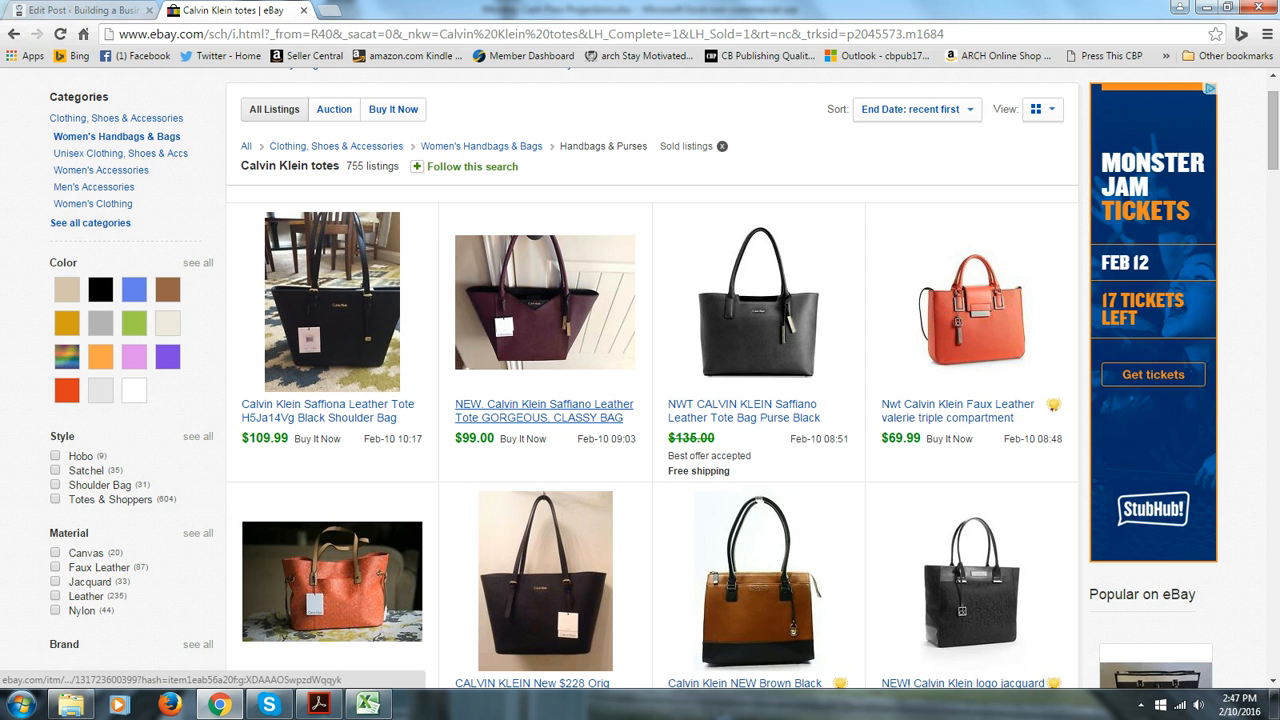
- Switch to the Excel cash flow projection and set the January Cash on Hand to 100
left_click(368, 704)
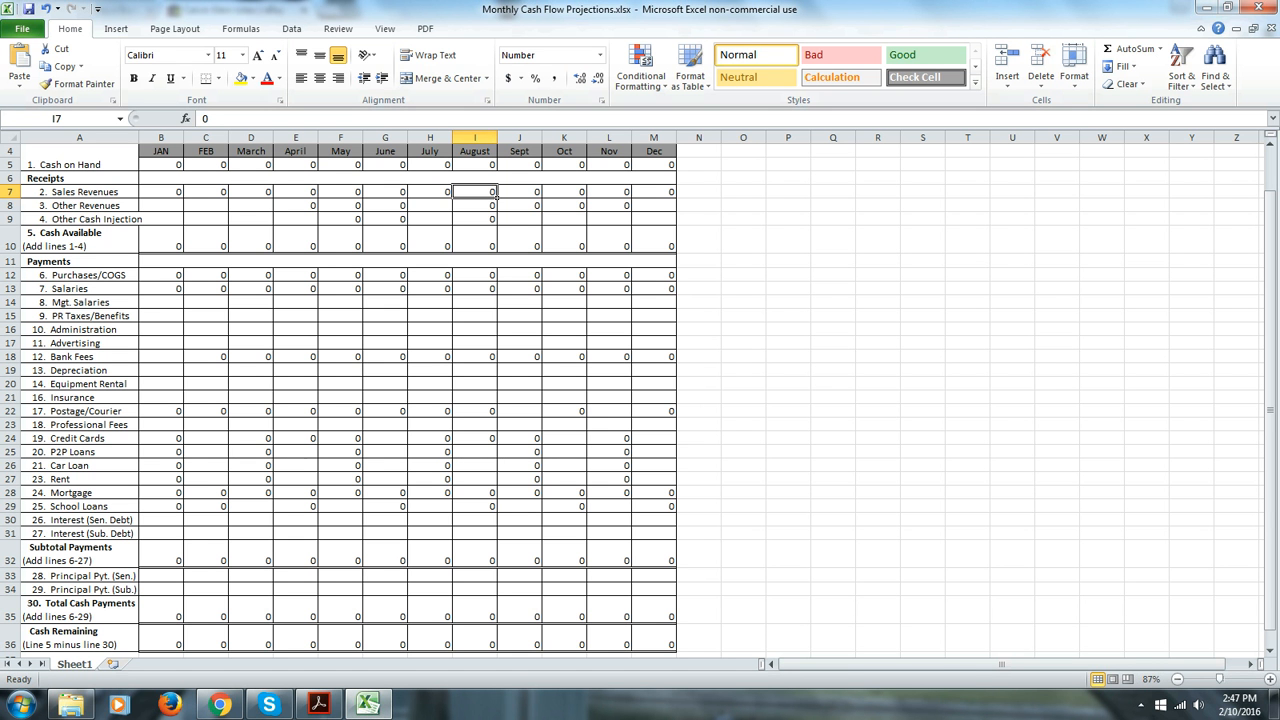
left_click(161, 165)
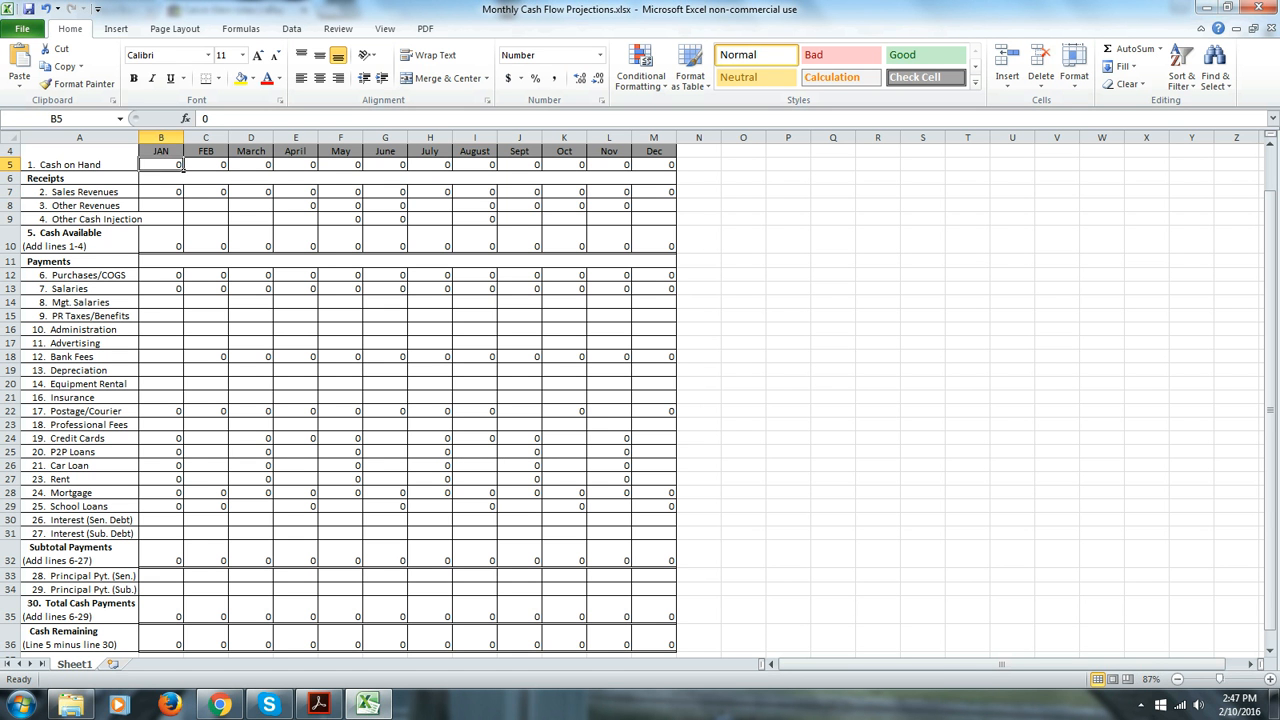
type("100")
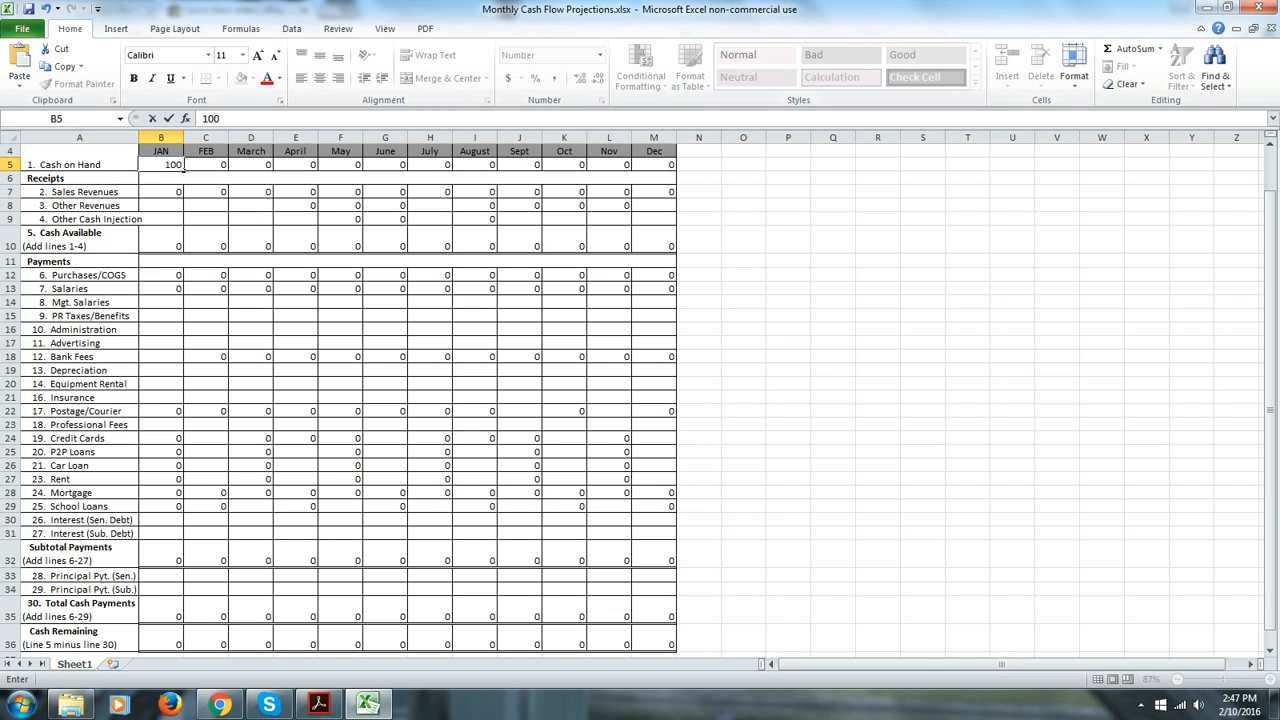
left_click(161, 192)
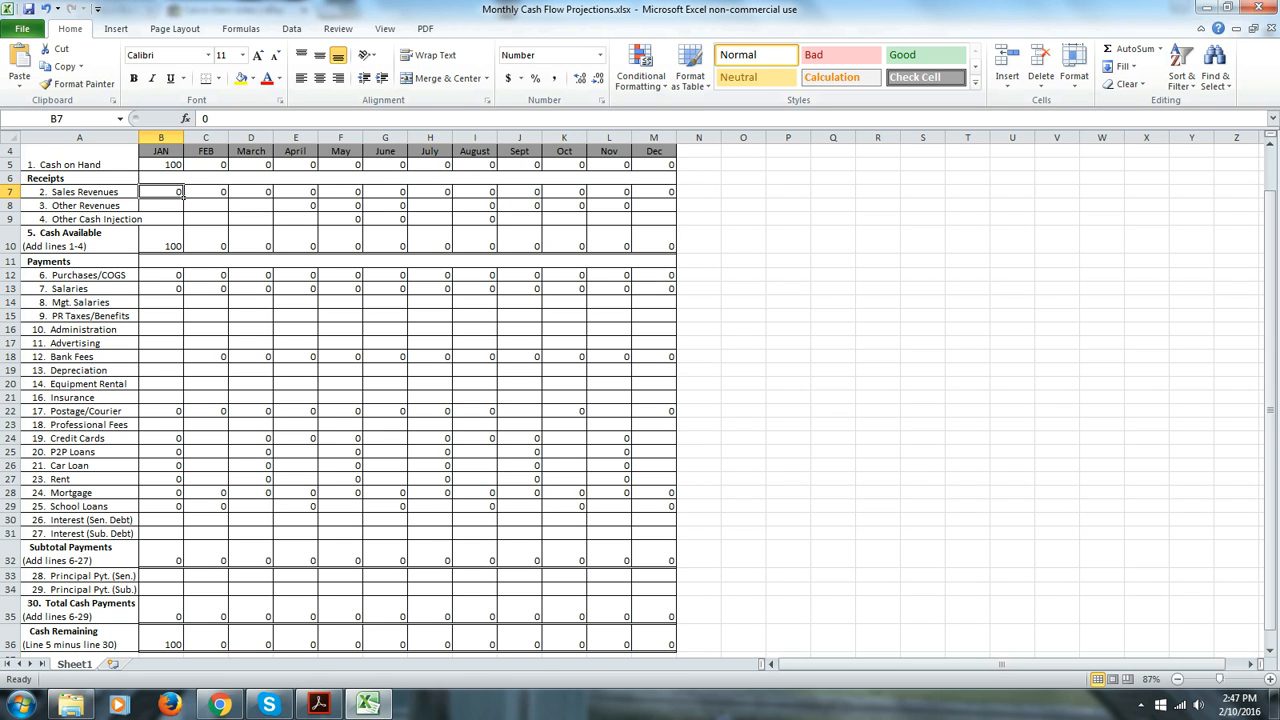
- Enter 100 as the January Purchases/COGS payment
left_click(161, 275)
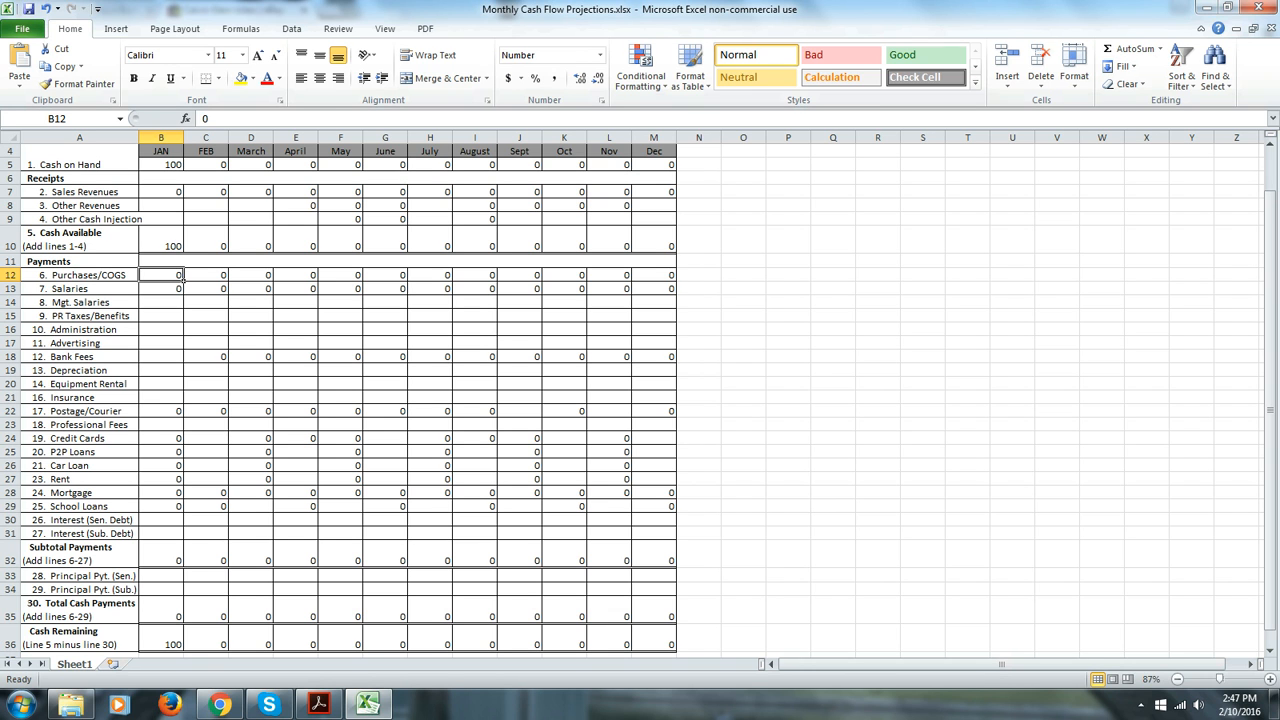
type("100")
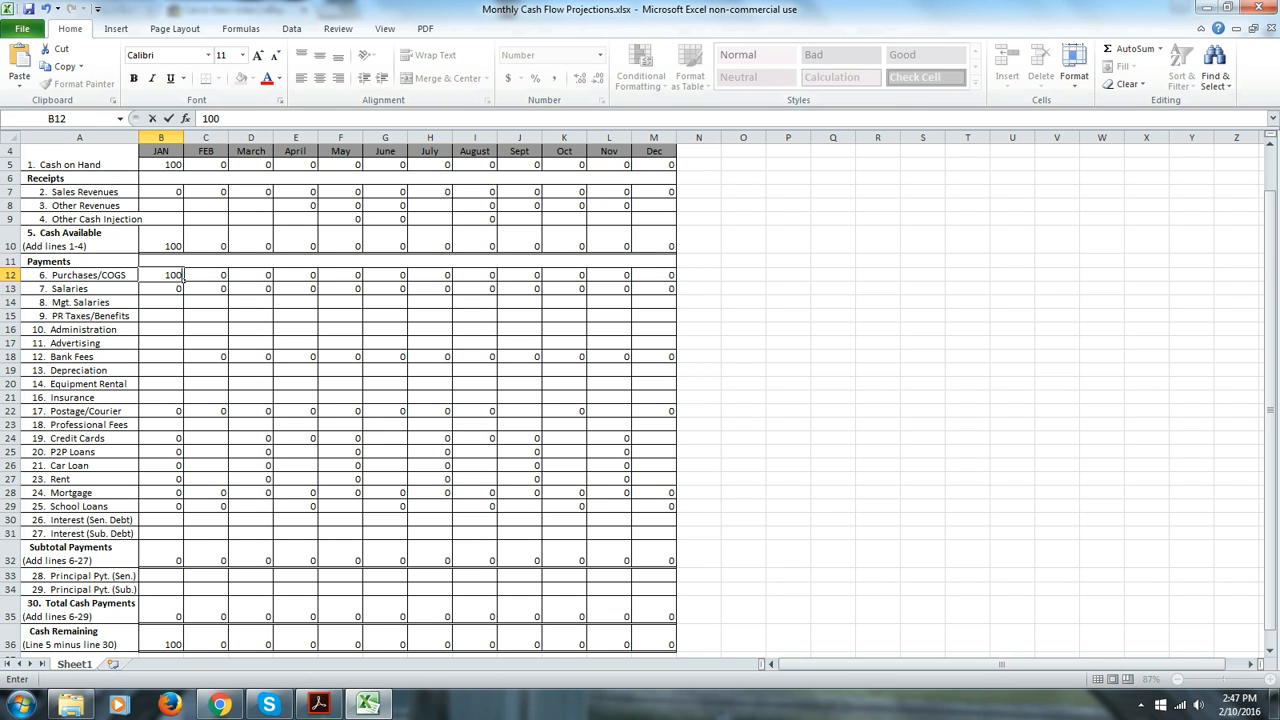
left_click(161, 316)
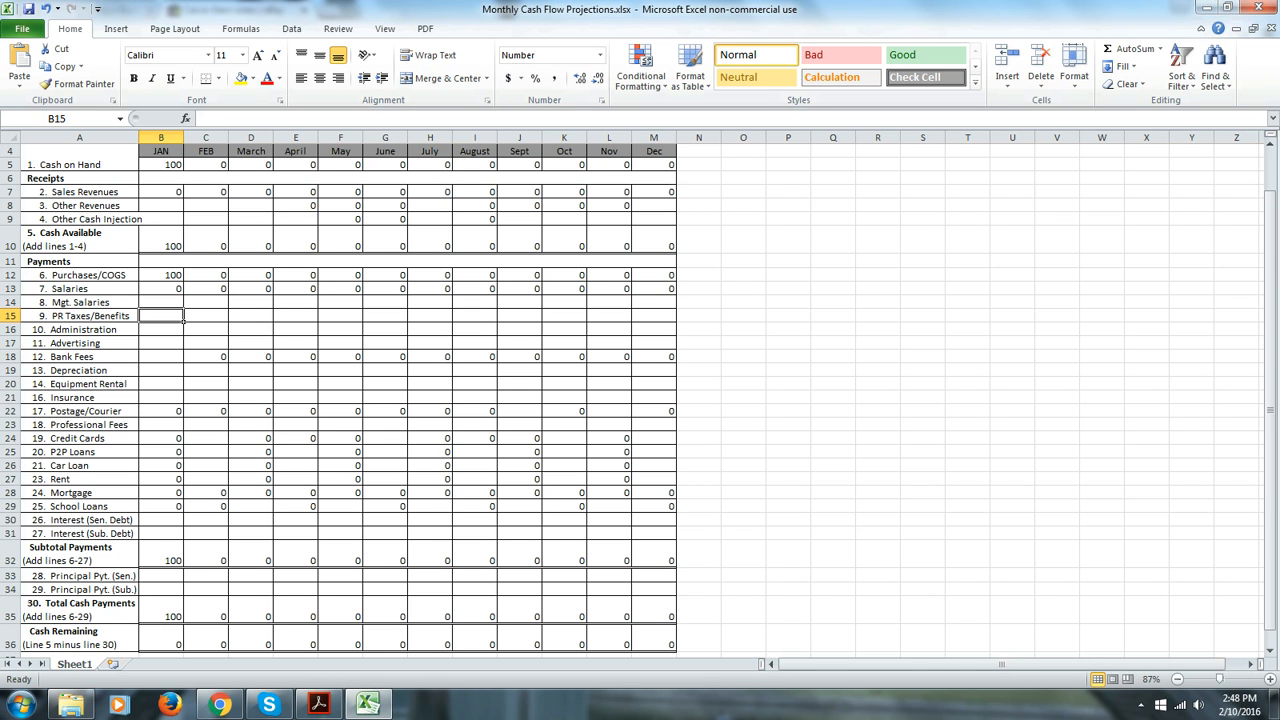
- Switch to Chrome and check the sold tote prices on eBay again for a sales estimate
left_click(220, 705)
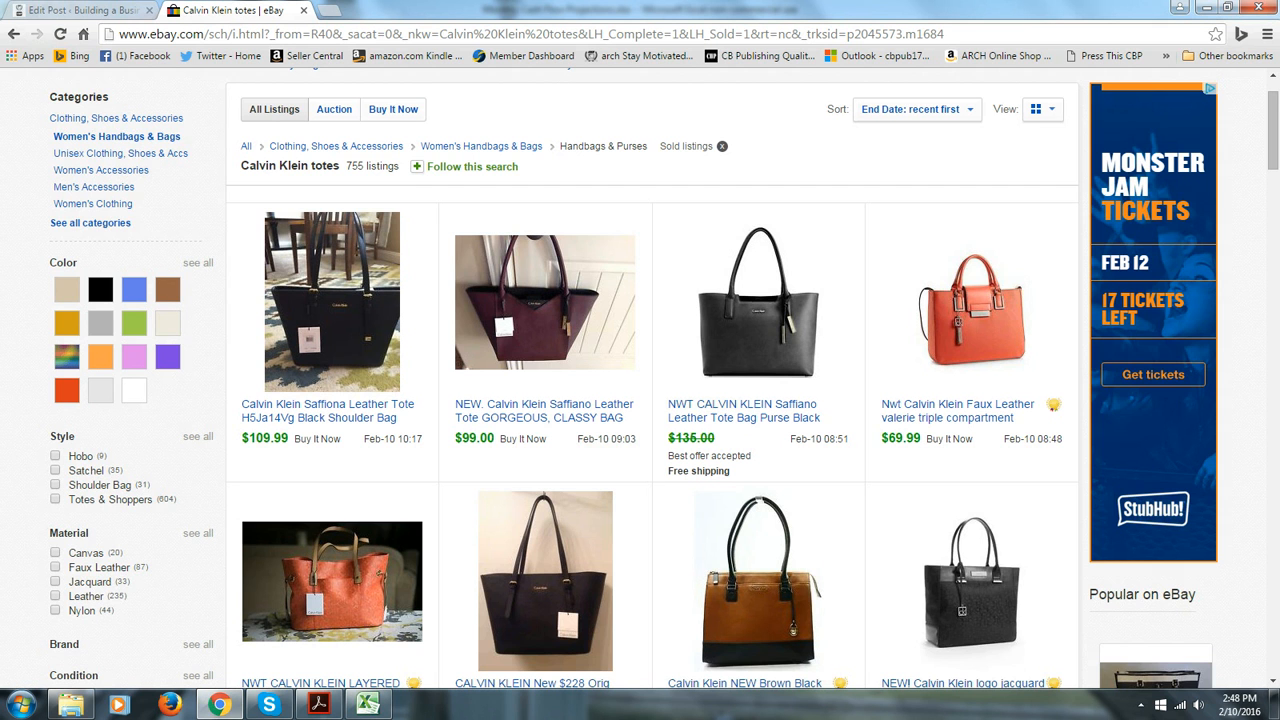
scroll(760, 500, "down", 5)
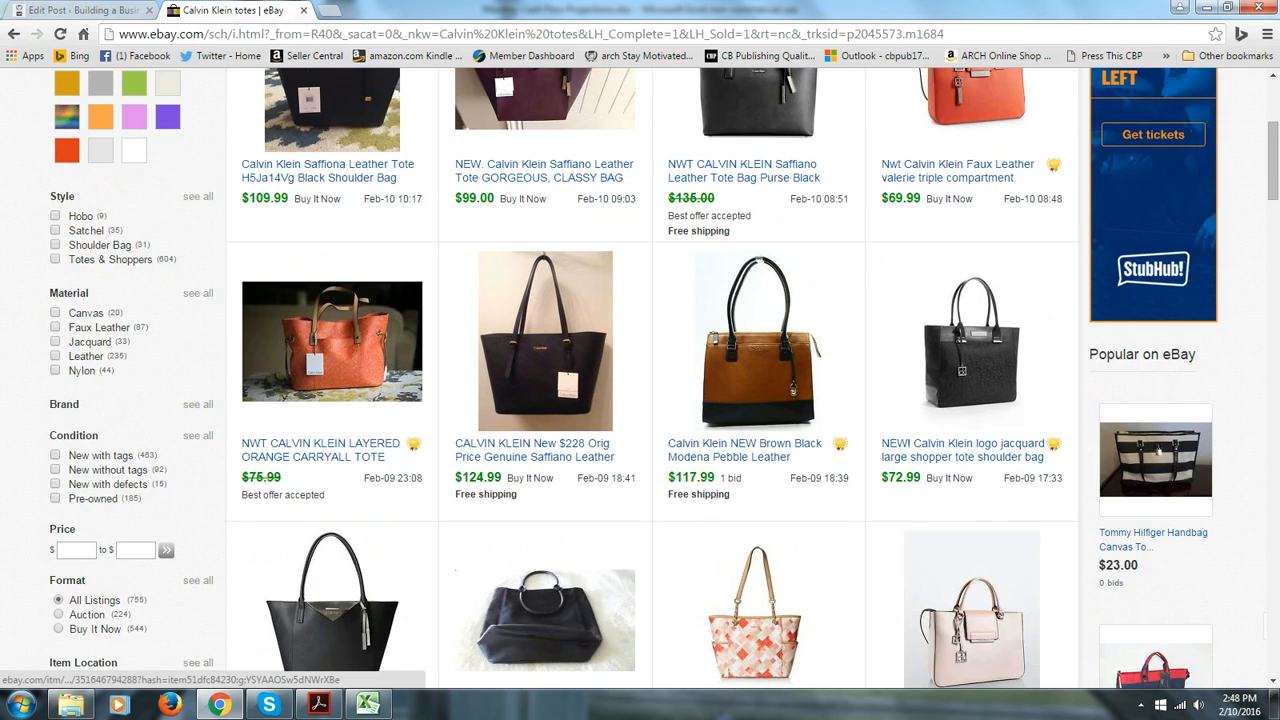
scroll(750, 405, "down", 1)
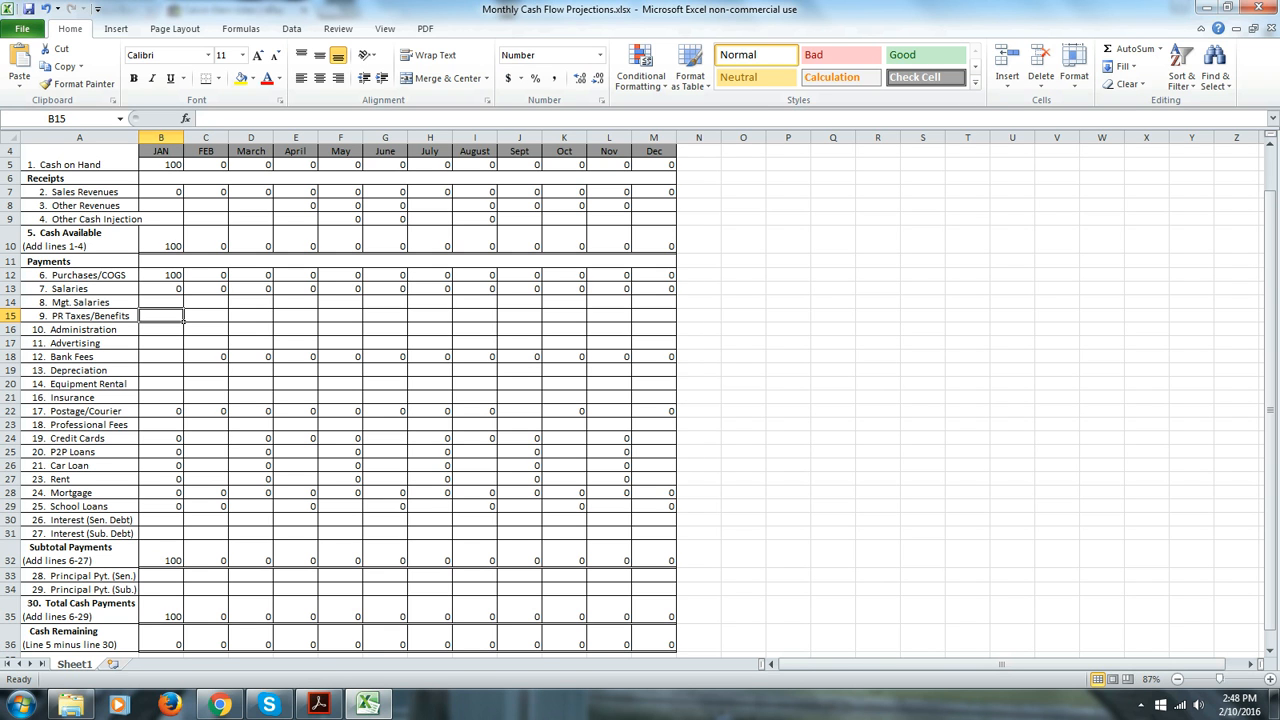
- Set the January Sales Revenues in the cash flow projection to 199.95
left_click(161, 192)
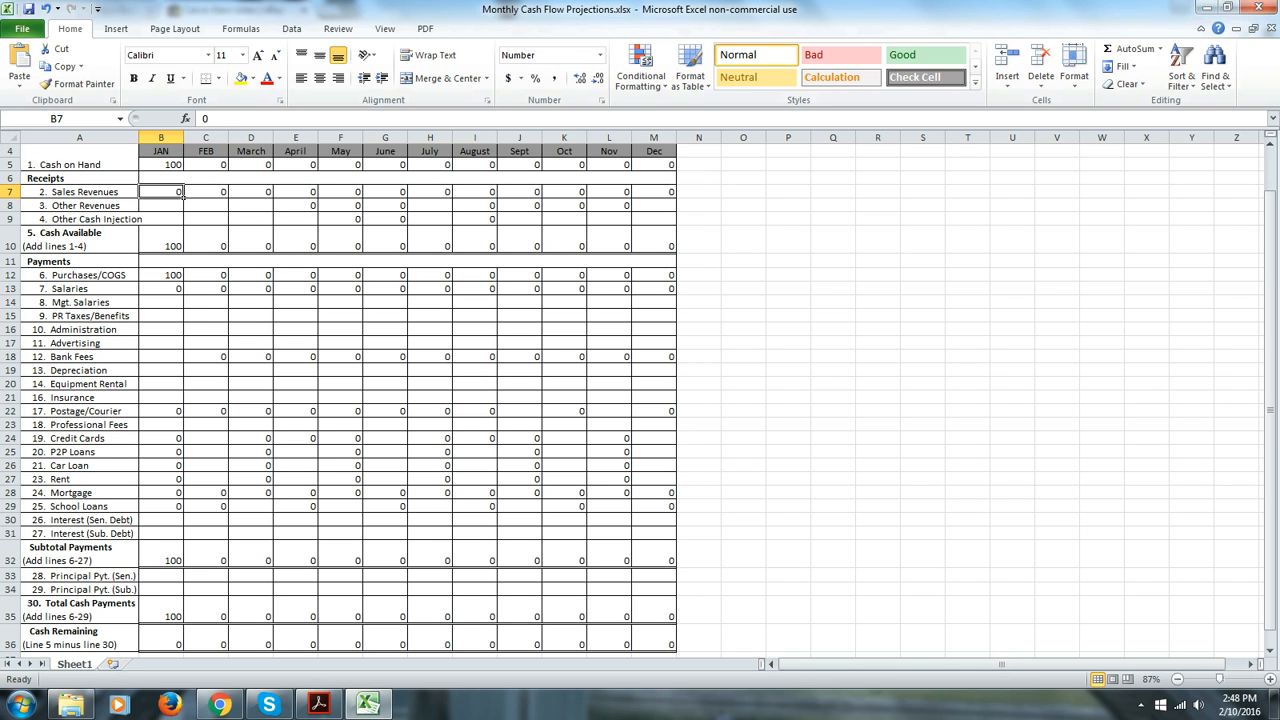
type("199.95")
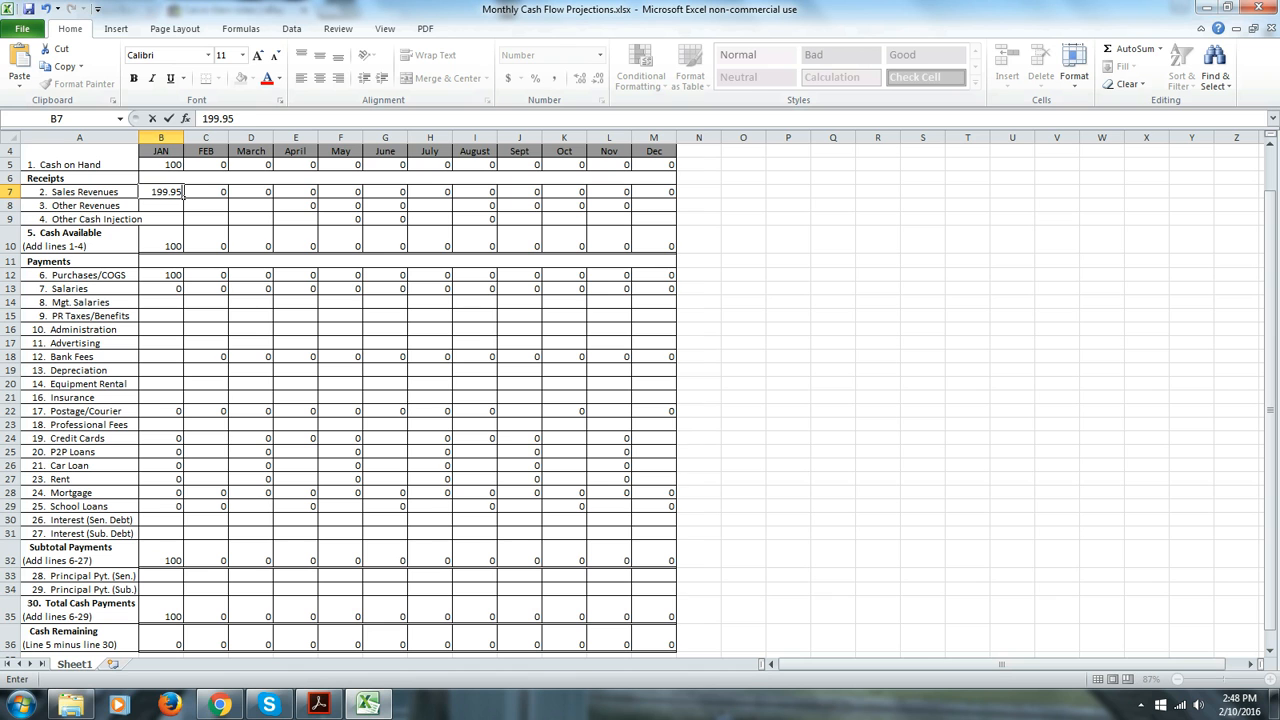
left_click(170, 411)
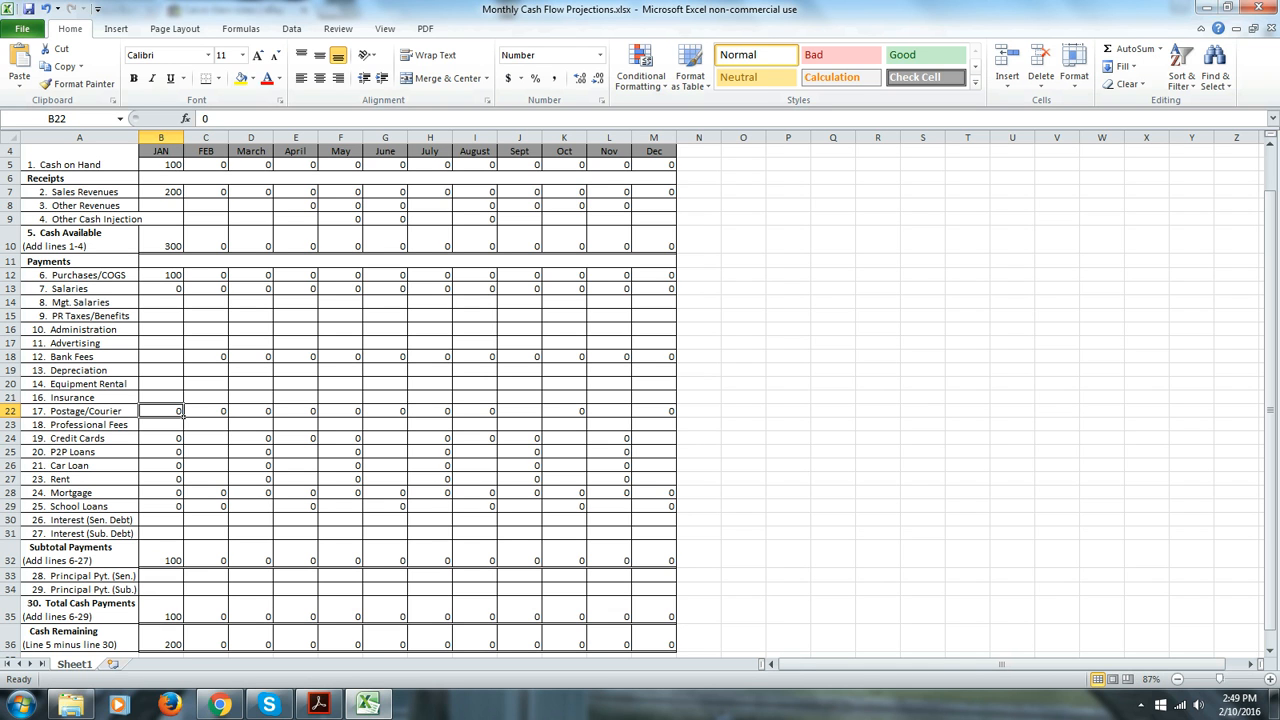
- Set the January Postage/Courier payment to 44.75
type("44.75")
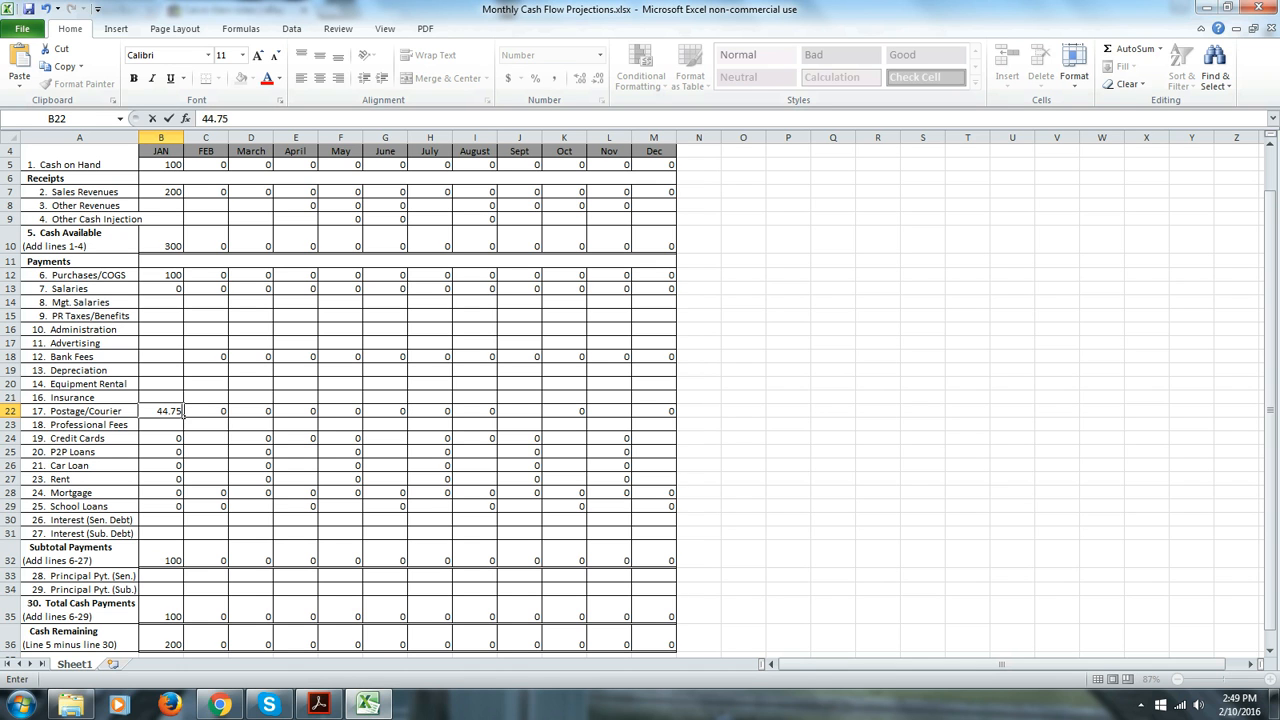
key("Up")
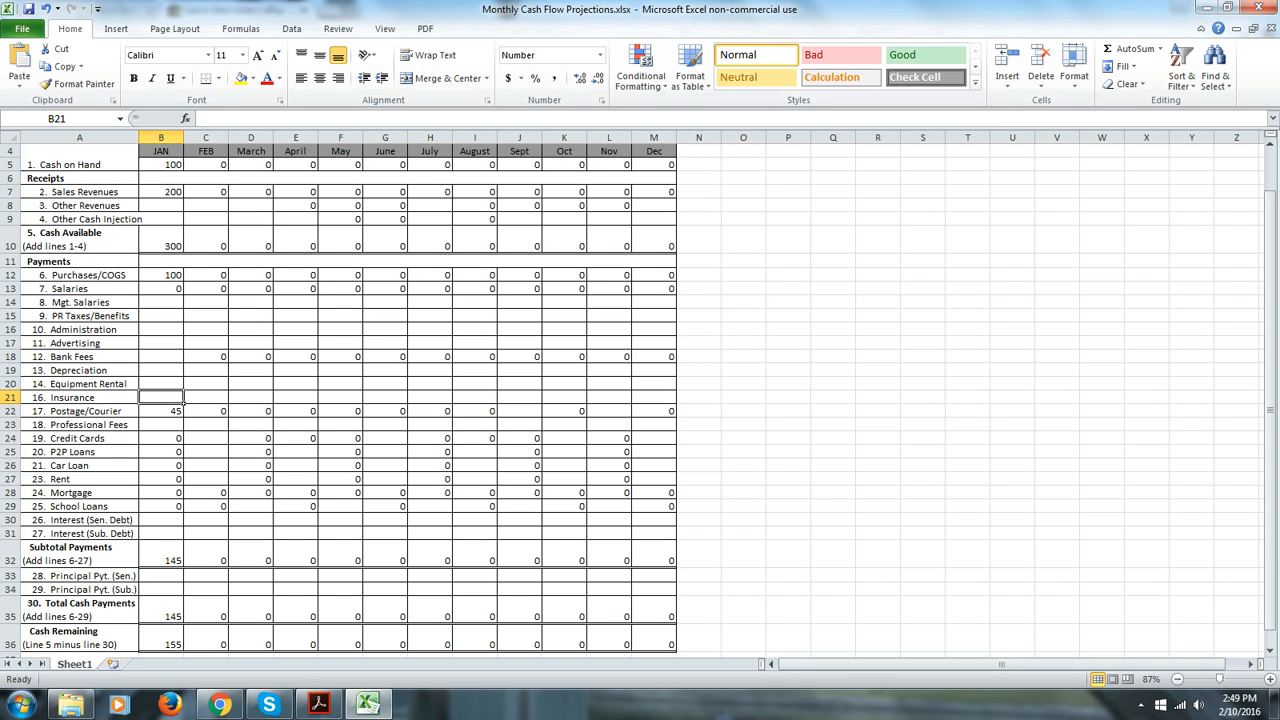
- Rename the Bank Fees line as Ebay Fees and set its January amount to 26
key("Up")
key("Up")
key("Up")
key("Left")
left_click_drag(256, 118, 231, 118)
type("Ebay")
key("Tab")
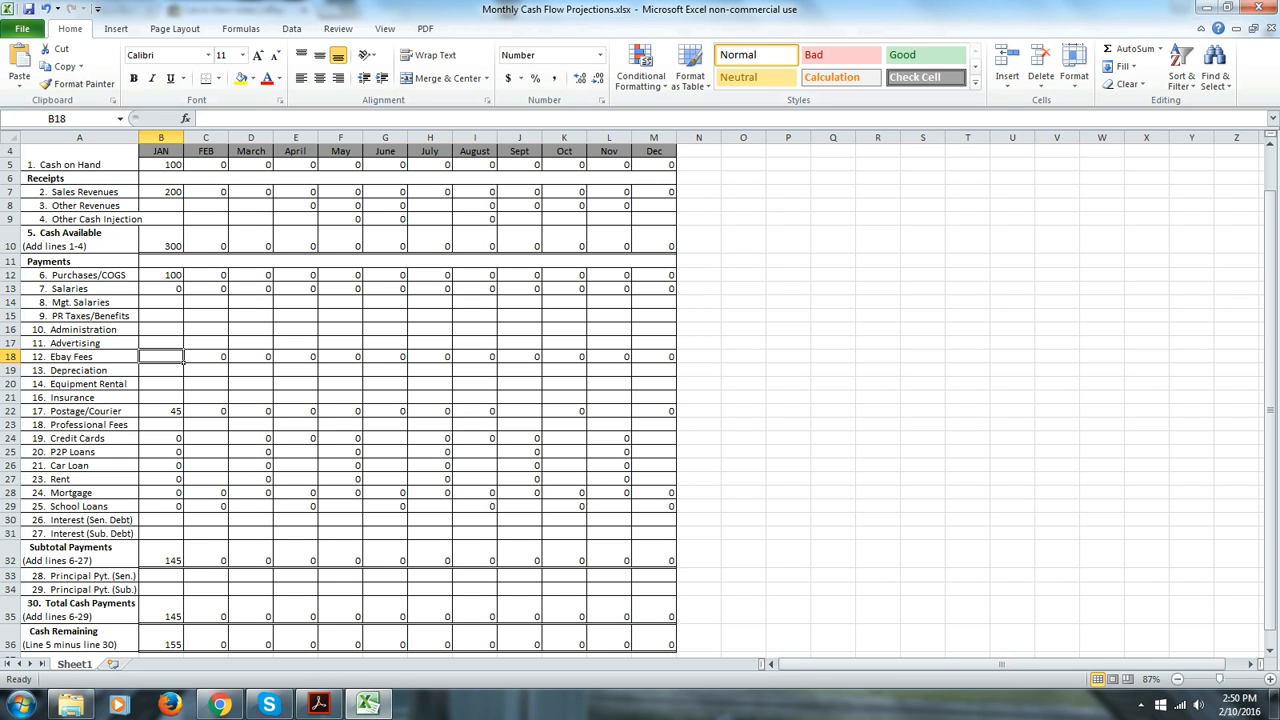
type("26.00")
left_click(181, 330)
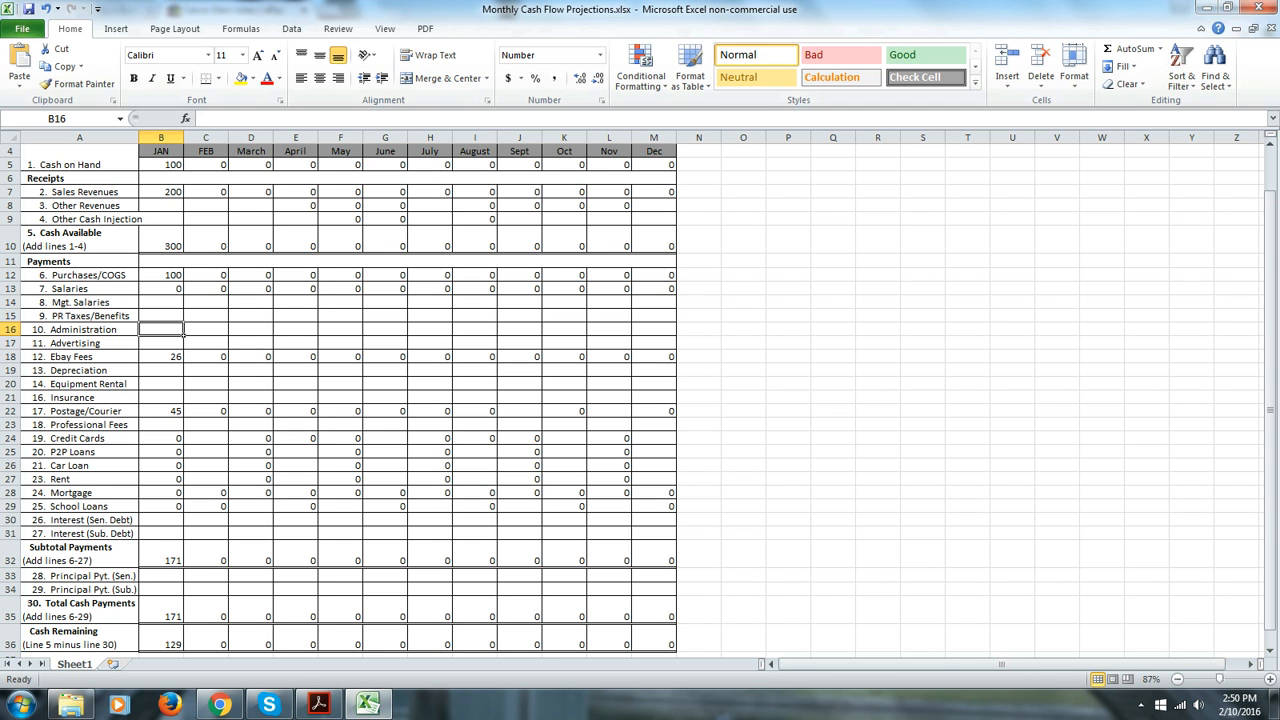
- Review the January purchases, sales revenues, postage and Ebay fees entries, and the Cash Remaining formula
left_click(182, 275)
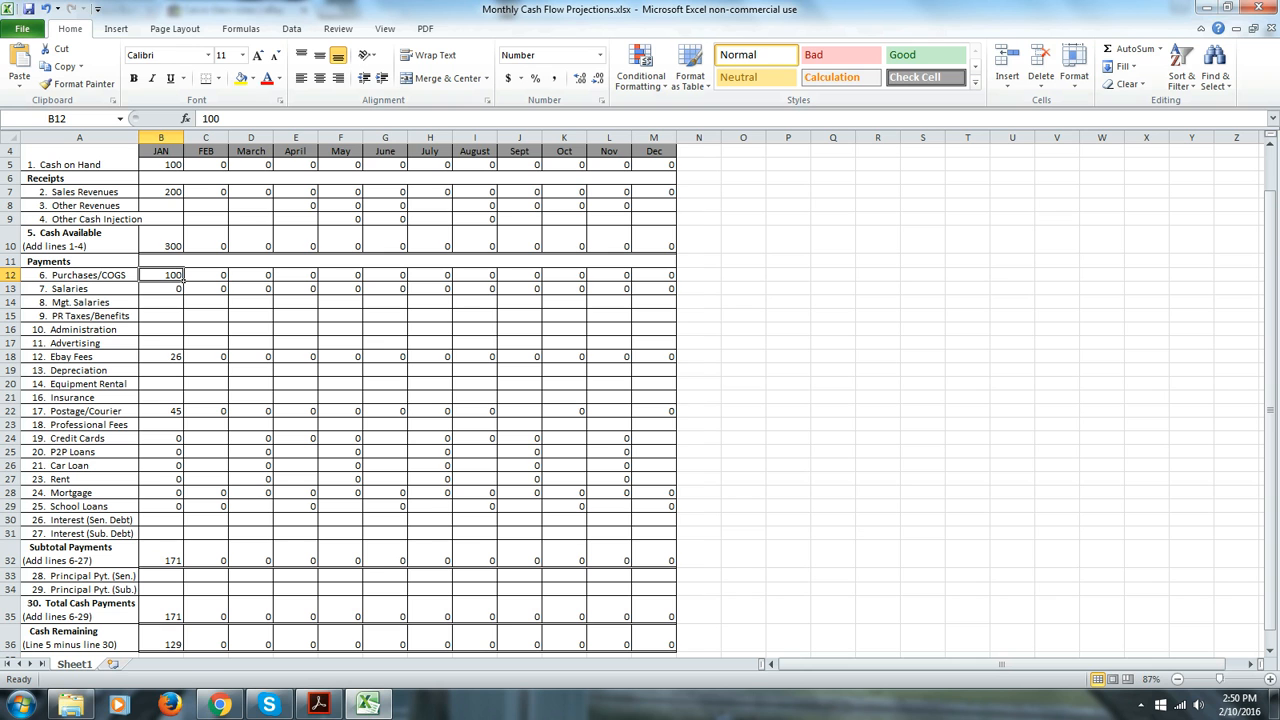
left_click(182, 192)
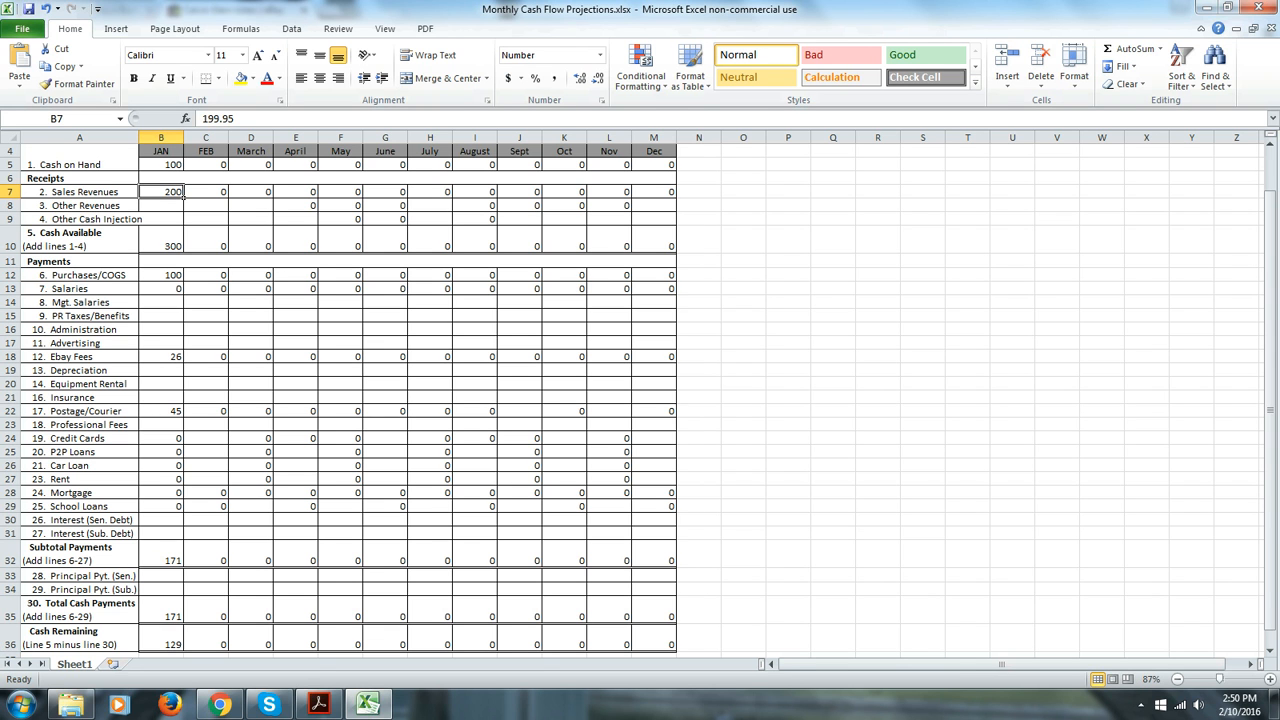
left_click(182, 411)
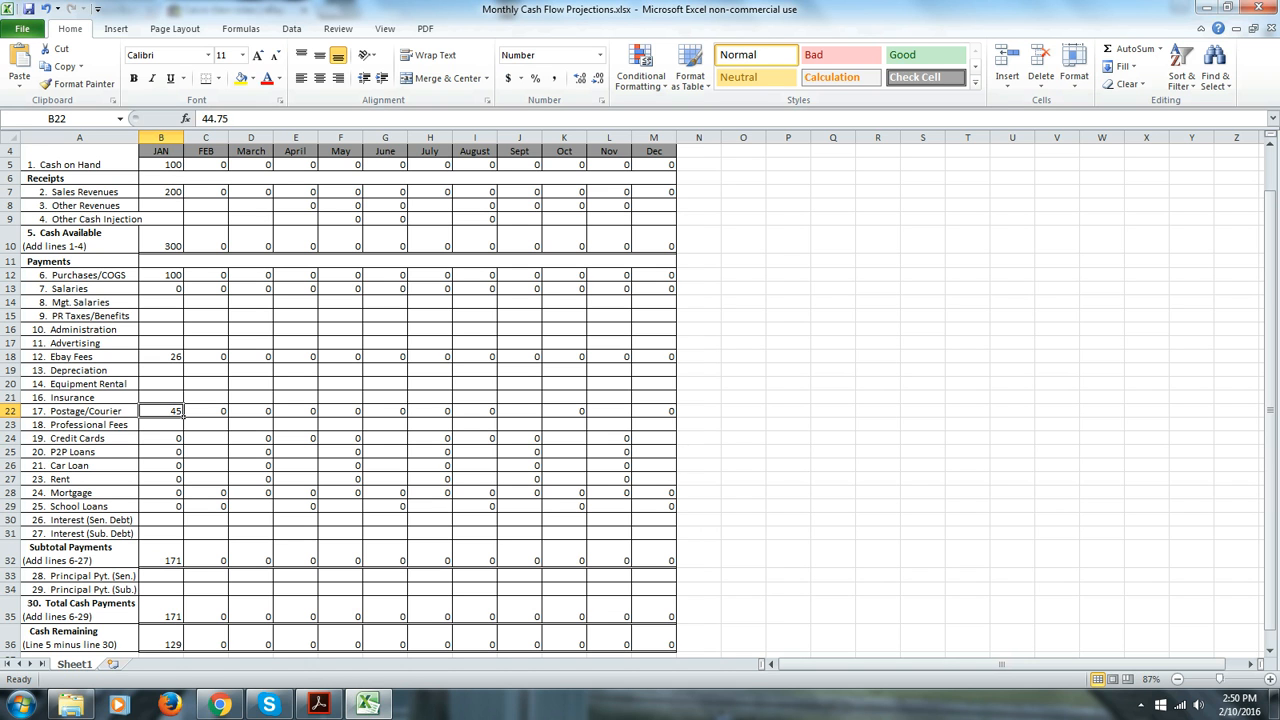
left_click(182, 357)
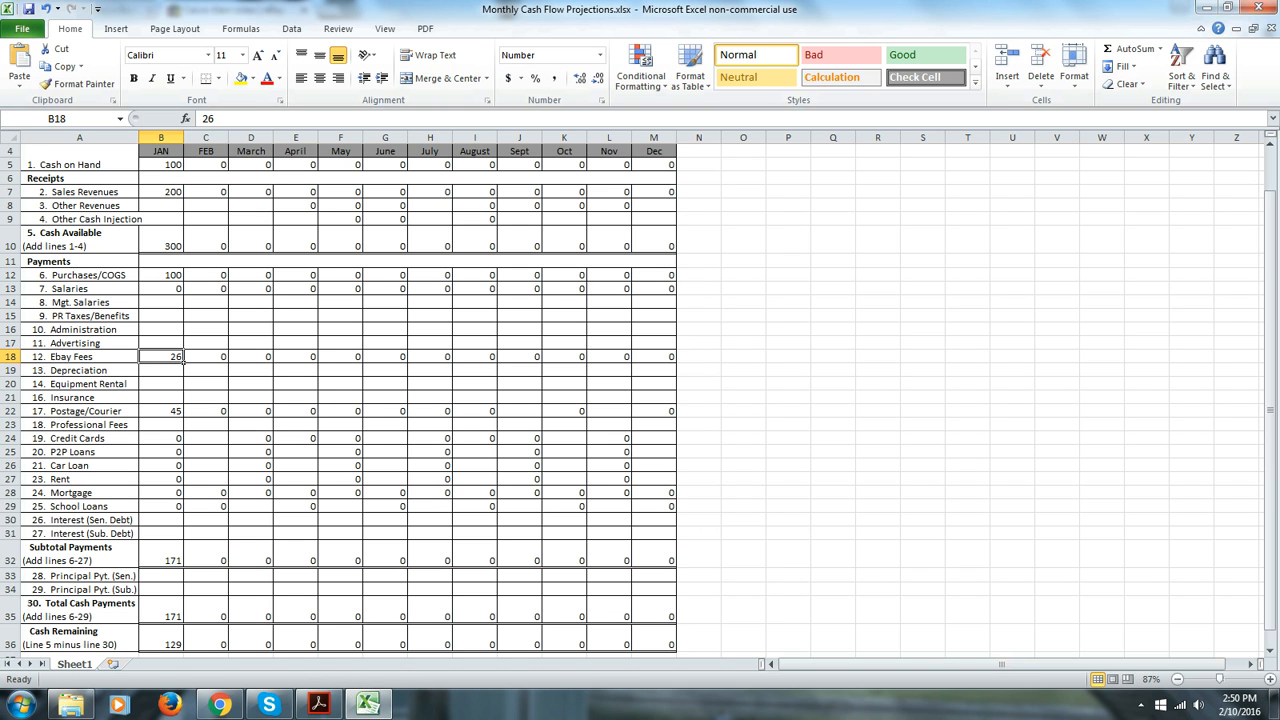
scroll(182, 358, "down", 1)
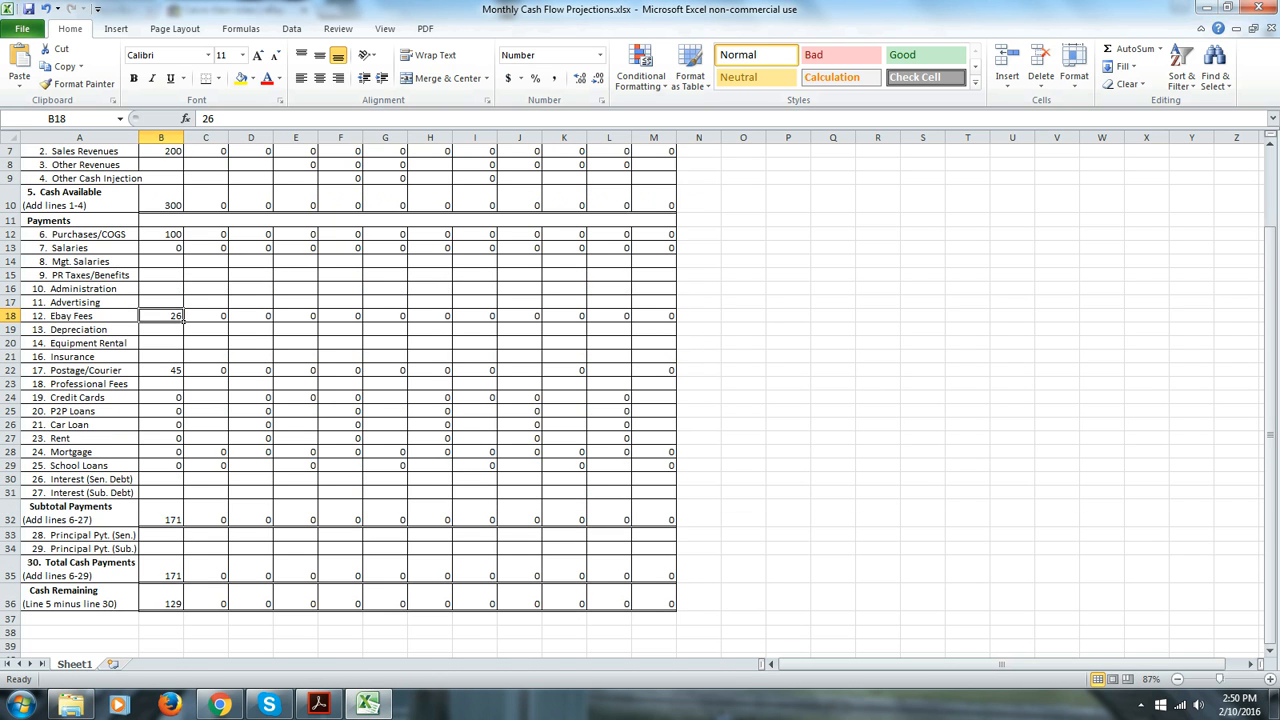
left_click(180, 604)
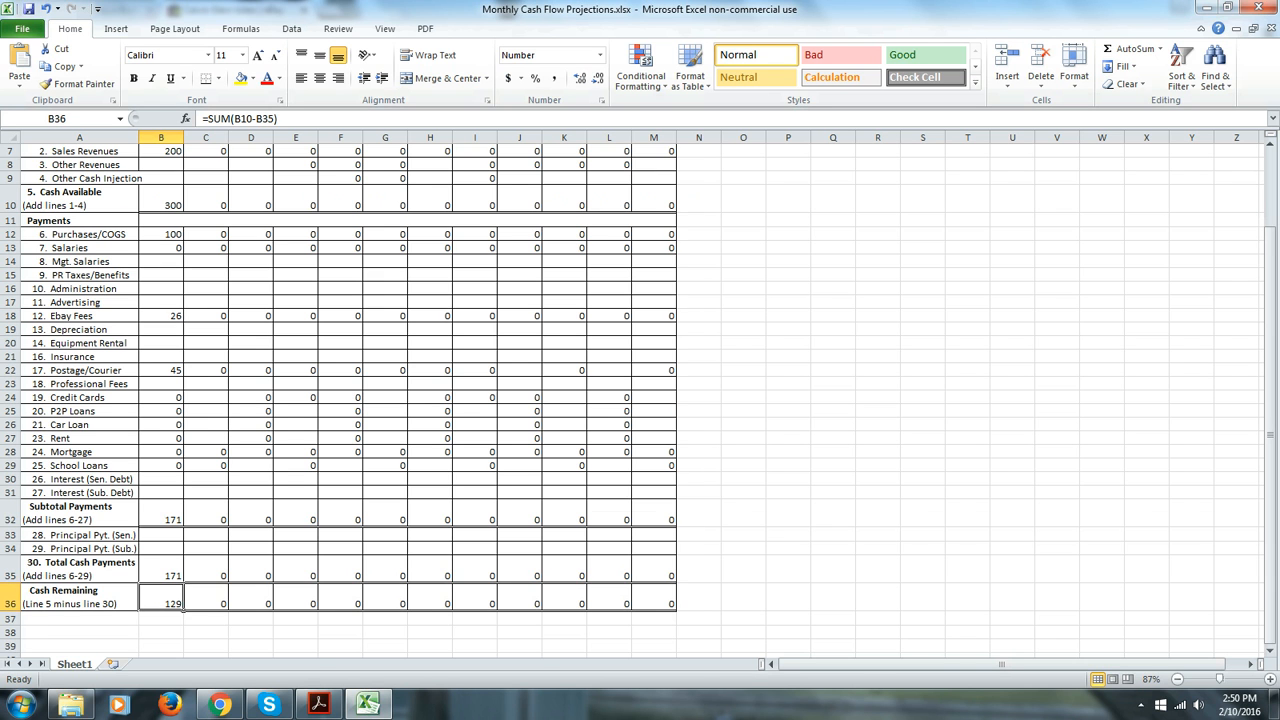
- Carry January's remaining cash forward by setting the February Cash on Hand to 129
scroll(182, 604, "up", 2)
left_click(226, 215)
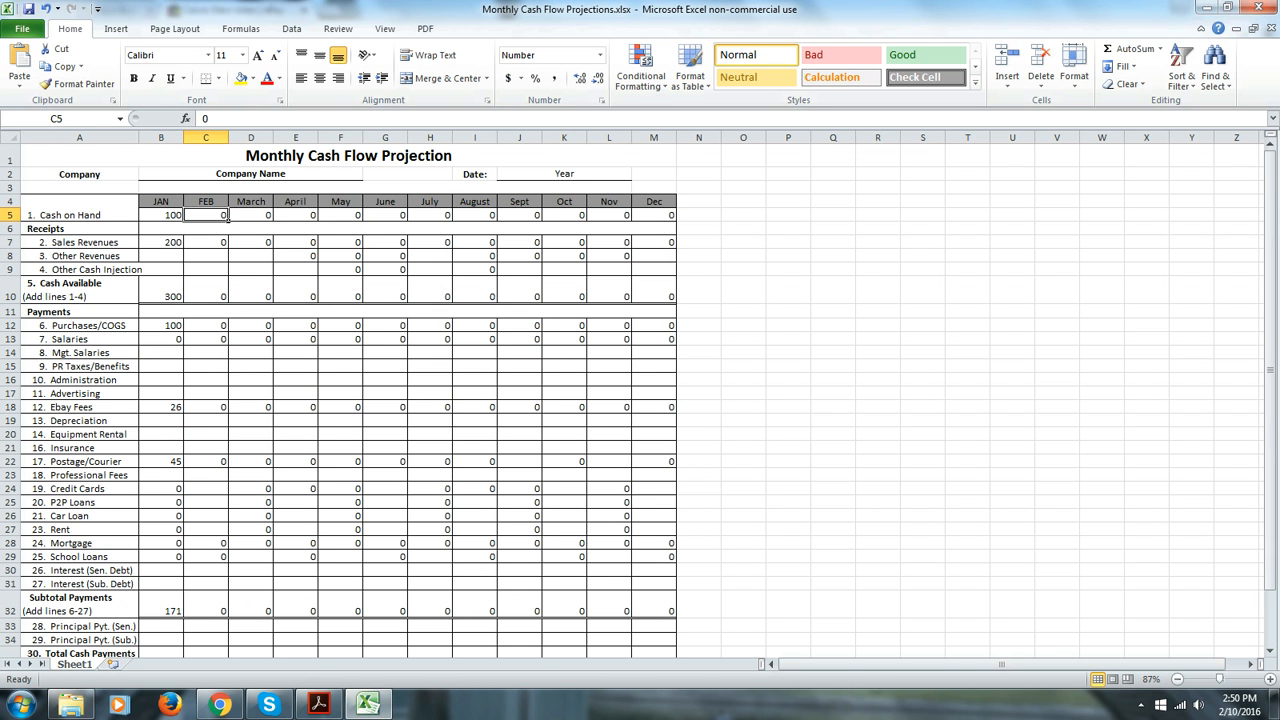
type("129.00")
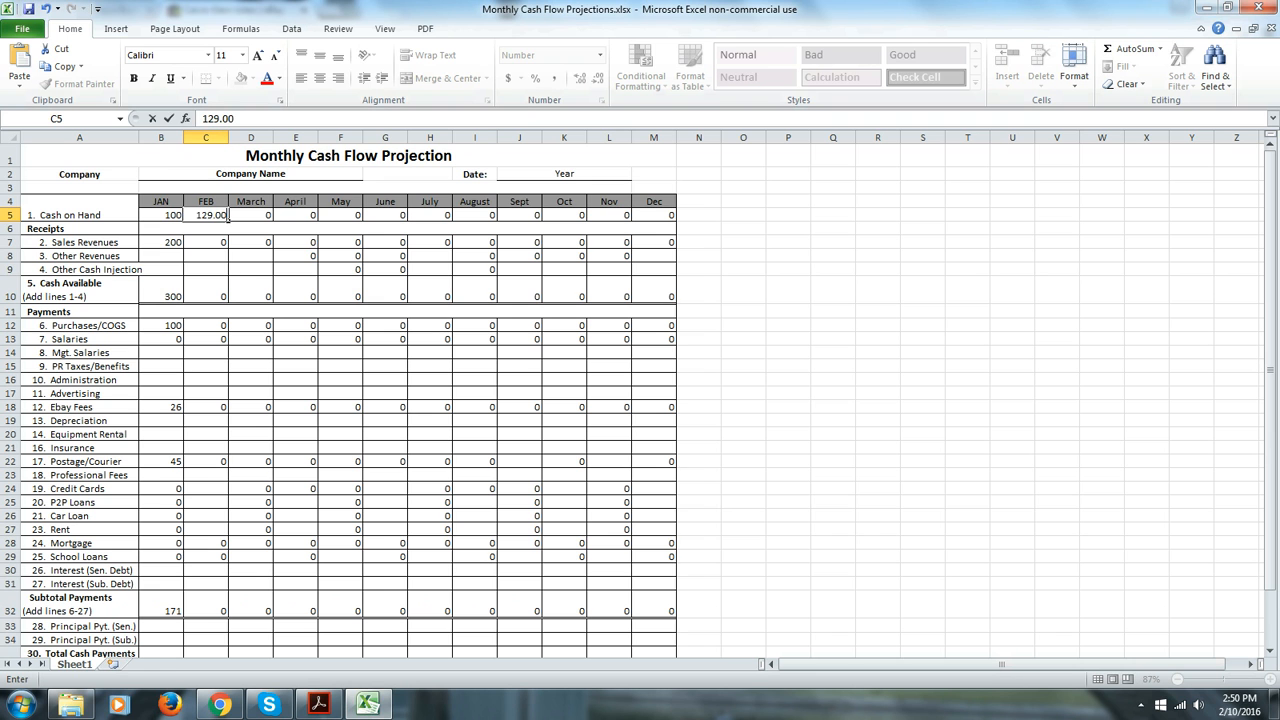
left_click(206, 256)
- Examine the February Cash Remaining and compare the January and February Salaries lines in the projection
scroll(206, 256, "down", 4)
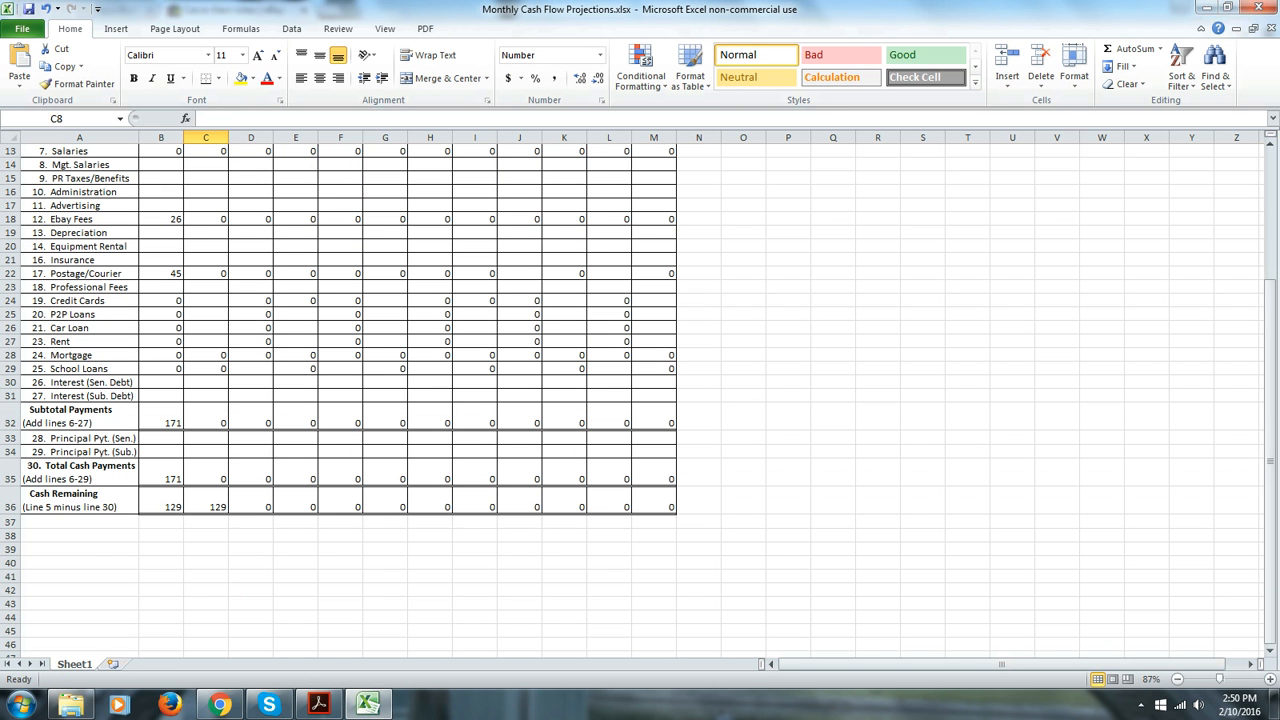
scroll(340, 330, "up", 1)
scroll(340, 400, "up", 2)
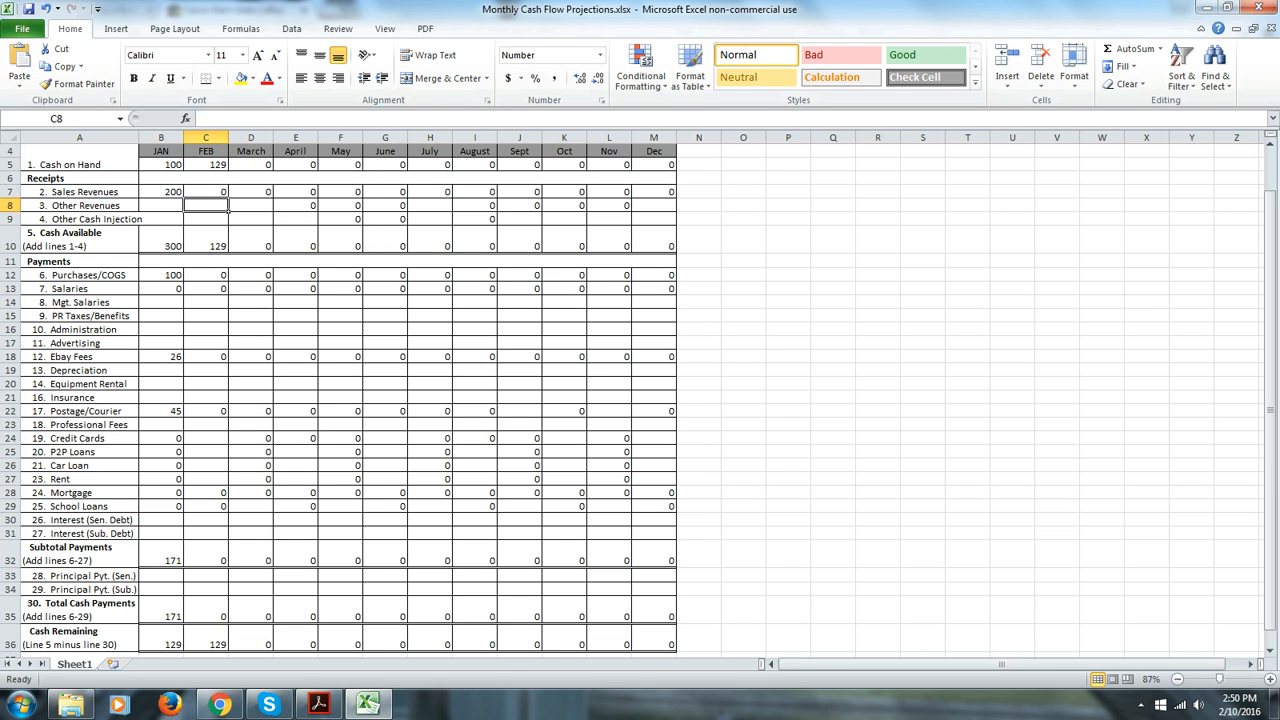
left_click(161, 289)
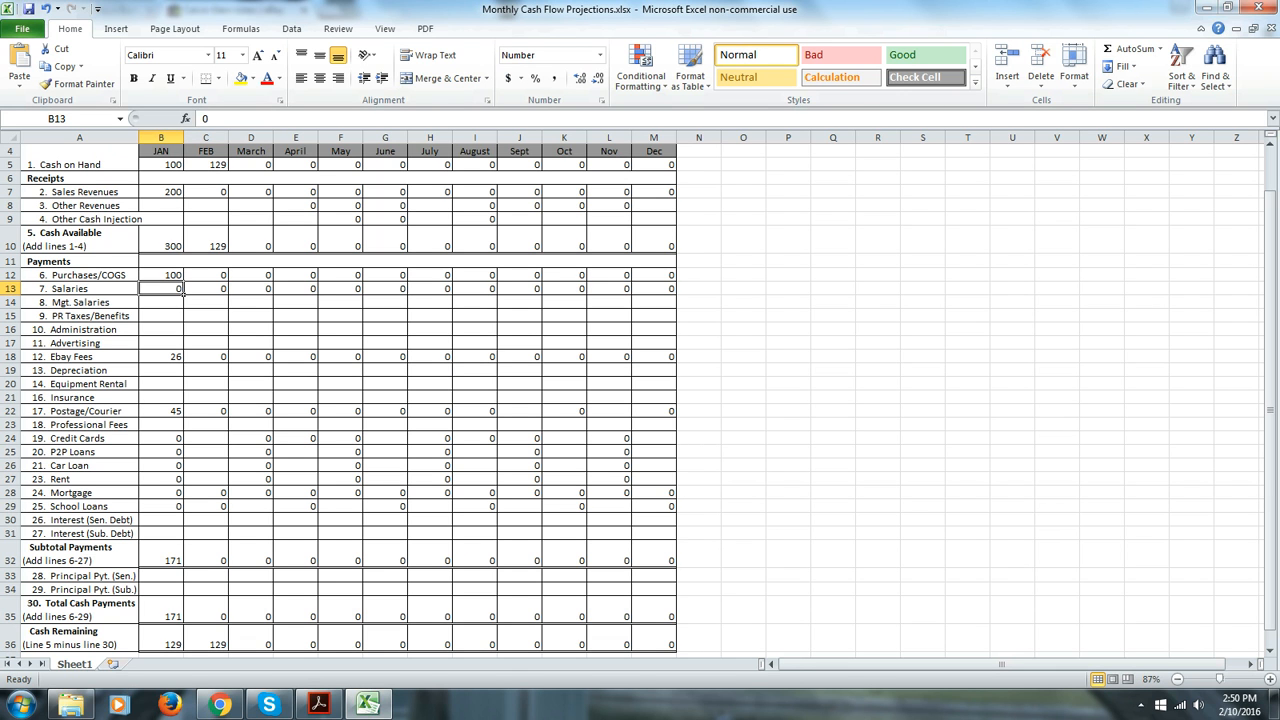
left_click(206, 289)
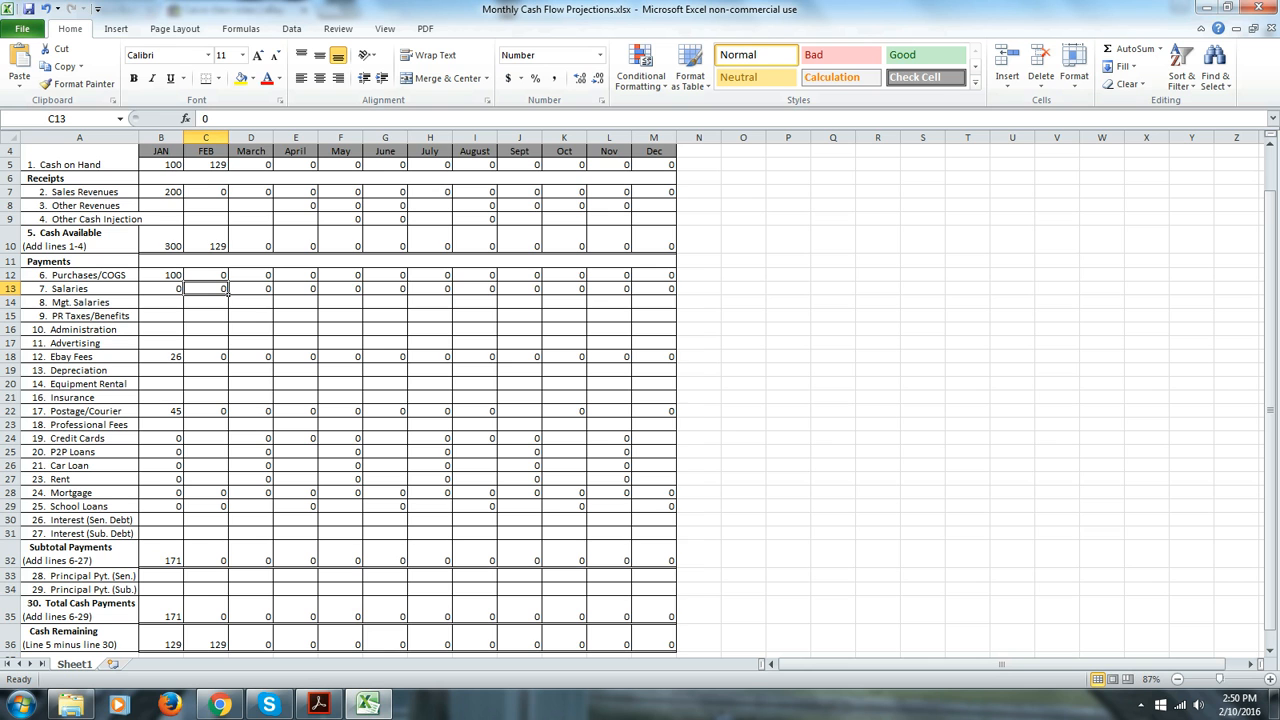
scroll(227, 289, "down", 1)
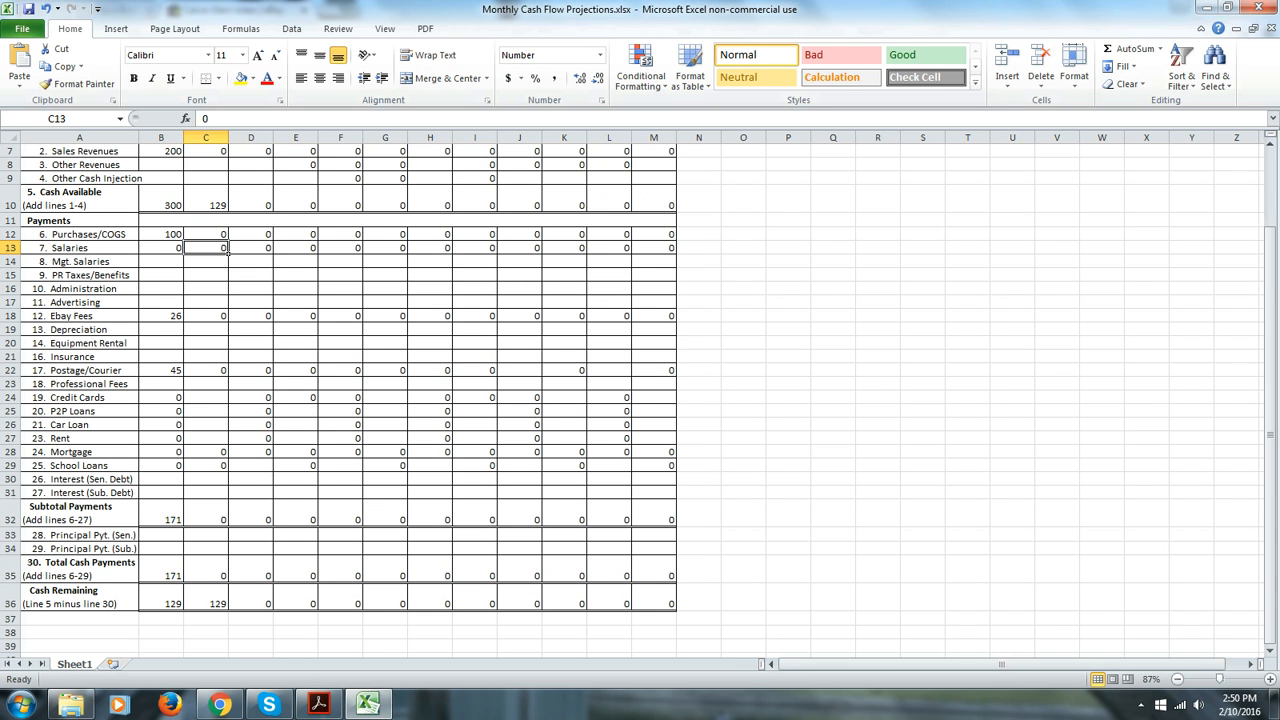
scroll(338, 400, "up", 1)
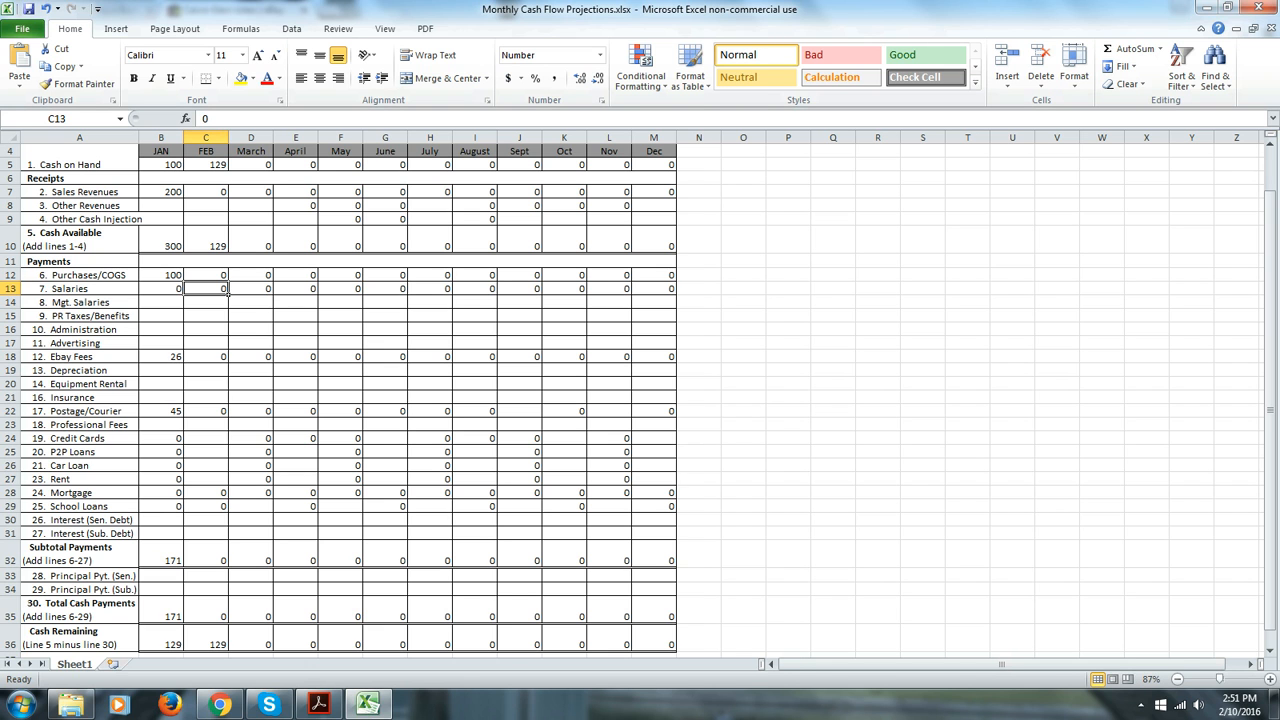
left_click(22, 704)
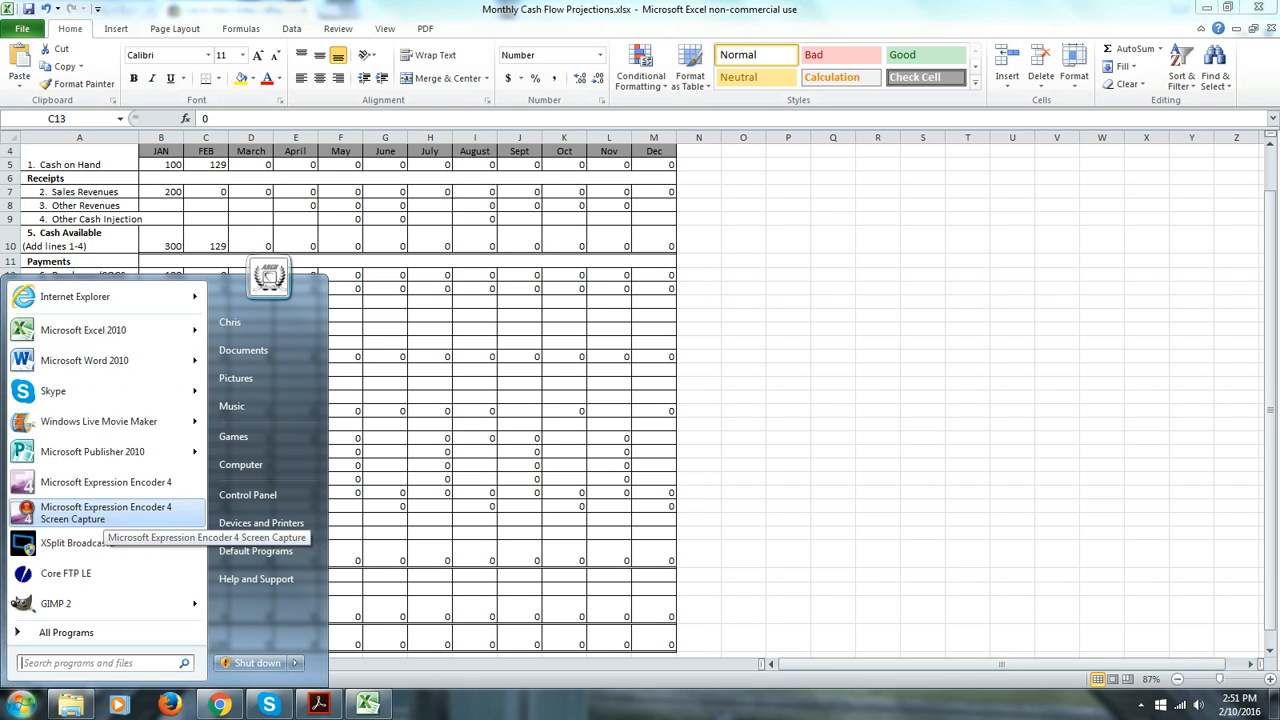
key("Escape")
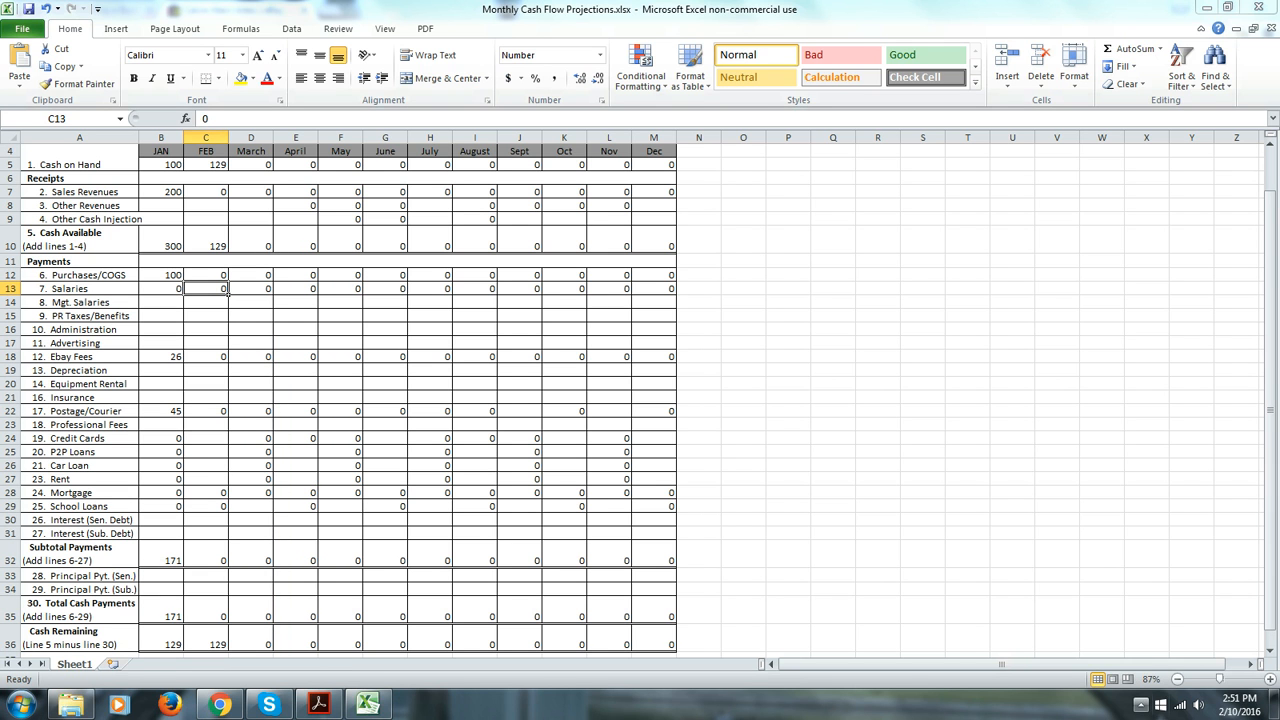
left_click(1141, 704)
right_click(1113, 622)
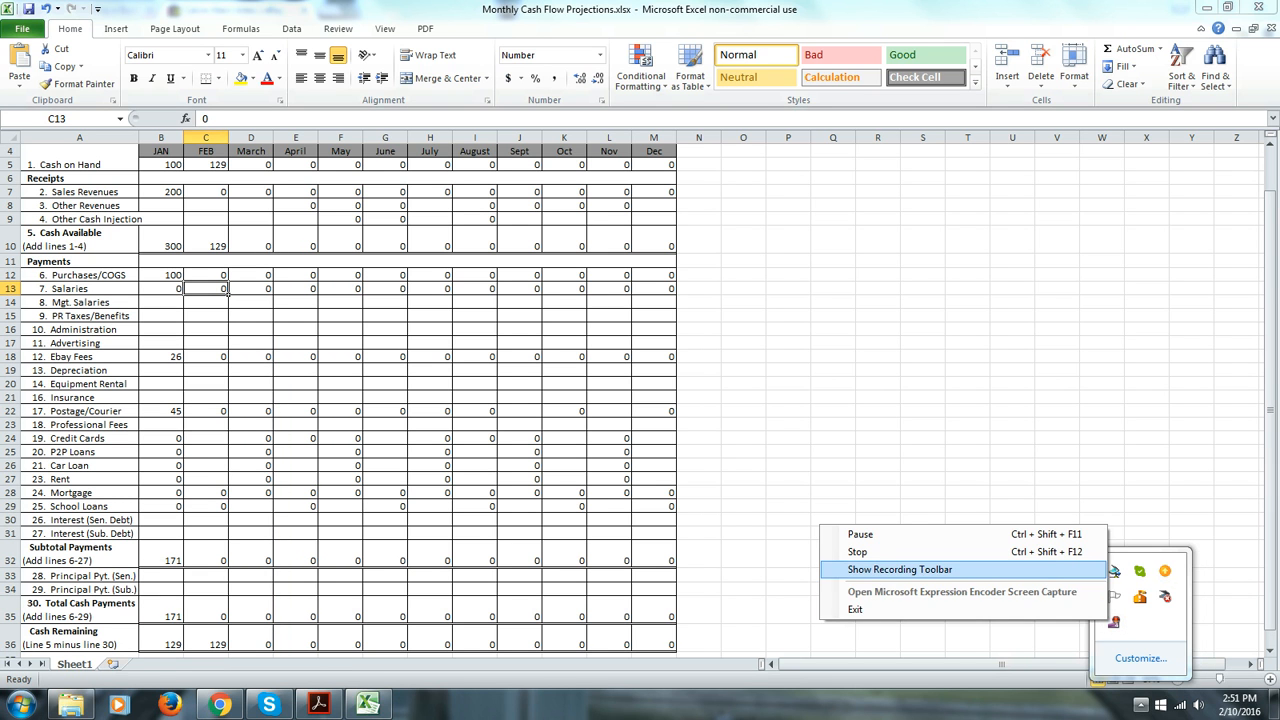